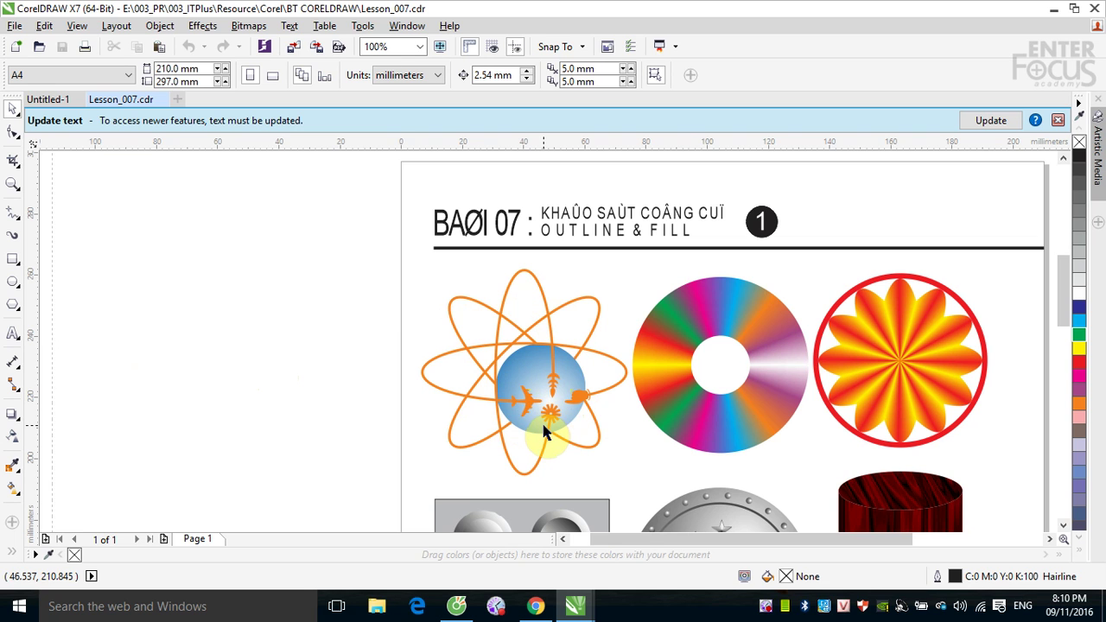
Draw an open arched curve about 66 by 66 mm with the Pen tool in the empty area beside the page
{"action": "left_click", "coordinate": [12, 213]}
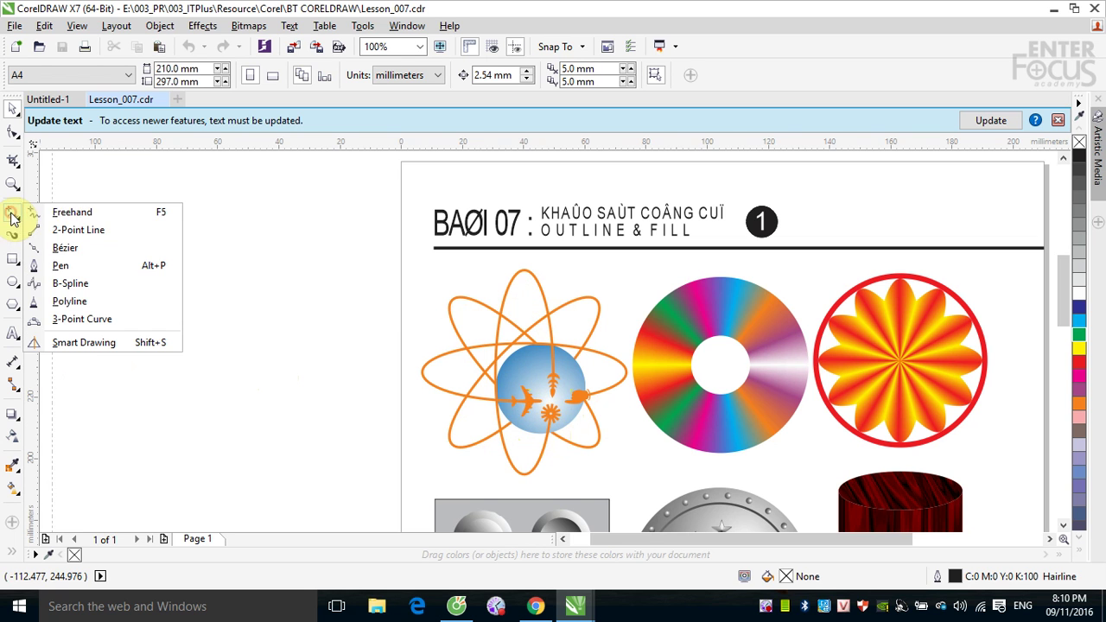
{"action": "left_click", "coordinate": [59, 266]}
{"action": "left_click", "coordinate": [85, 364]}
{"action": "left_click_drag", "start_coordinate": [247, 239], "coordinate": [321, 340]}
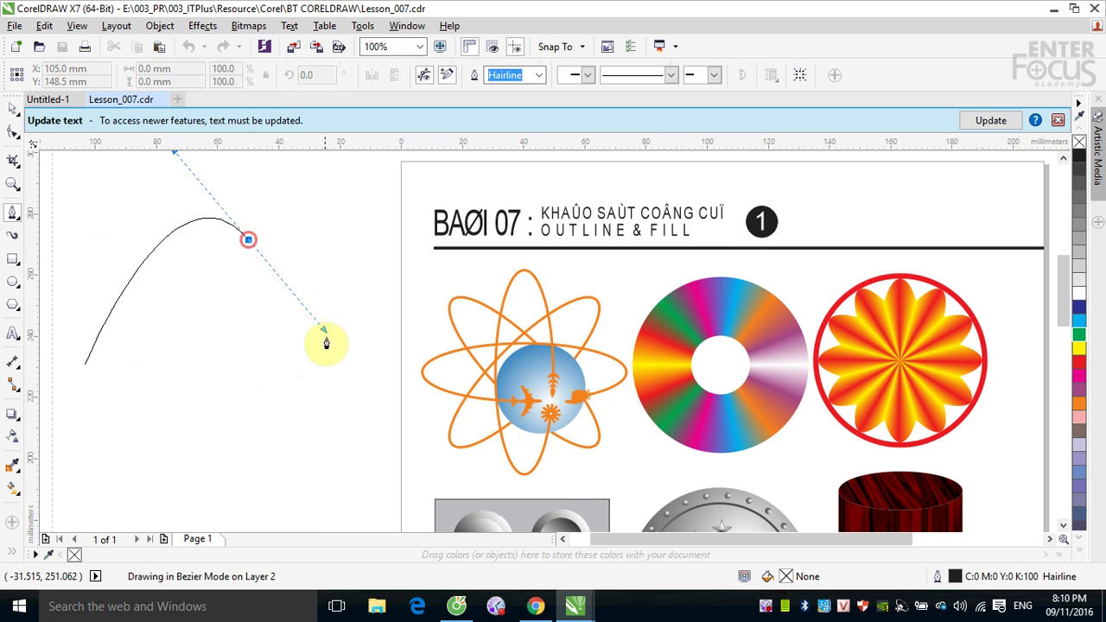
{"action": "left_click", "coordinate": [260, 415]}
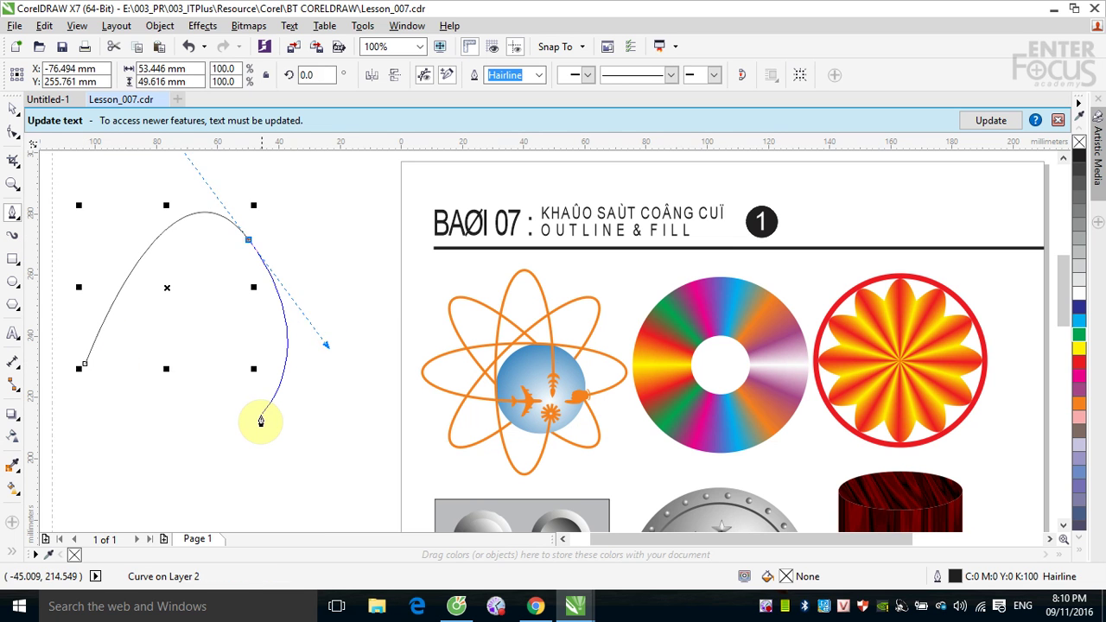
{"action": "left_click", "coordinate": [12, 109]}
Draw an ellipse about 43 mm wide and 55 mm high beside the open curve, overlapping the page edge
{"action": "left_click", "coordinate": [12, 281]}
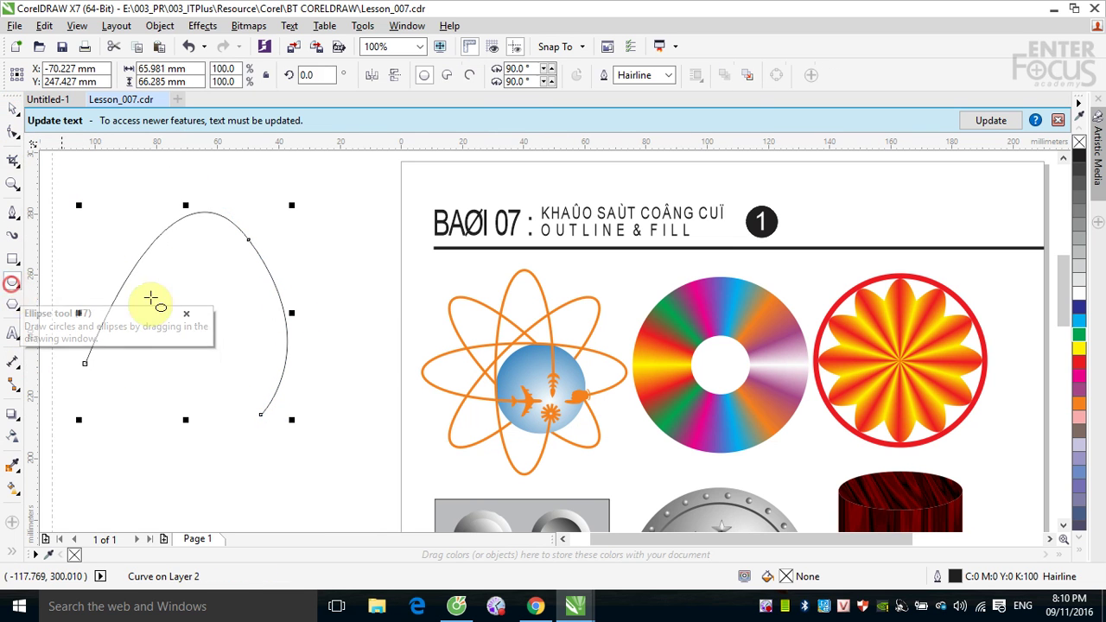
{"action": "left_click_drag", "start_coordinate": [308, 239], "coordinate": [438, 409]}
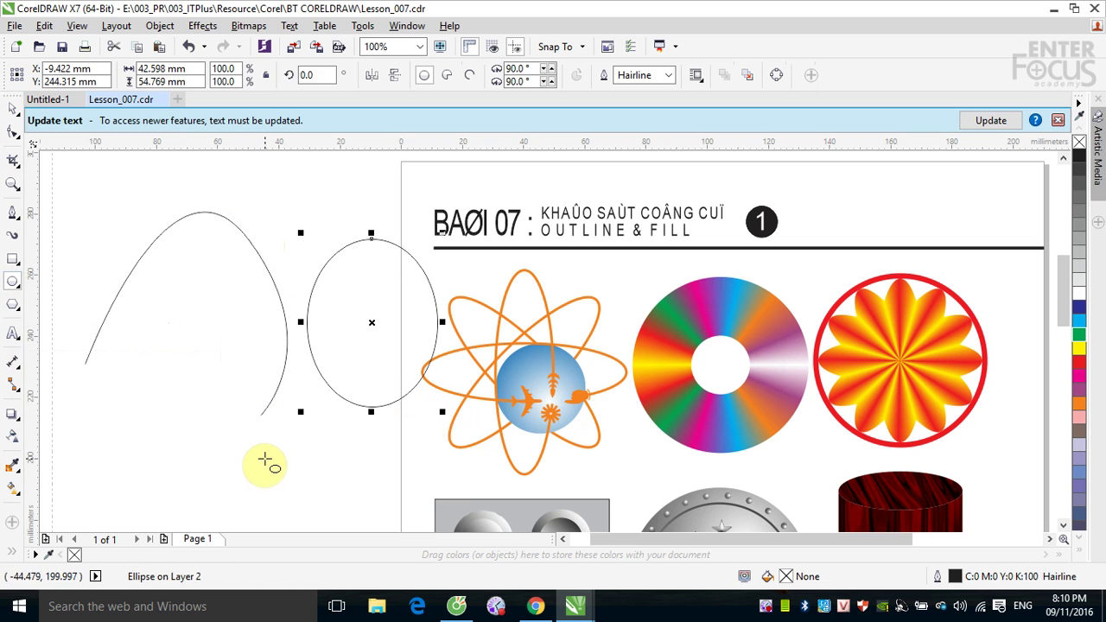
{"action": "left_click", "coordinate": [11, 109]}
Examine the open curve's nodes and the handles at its end node with the Shape tool
{"action": "left_click", "coordinate": [13, 132]}
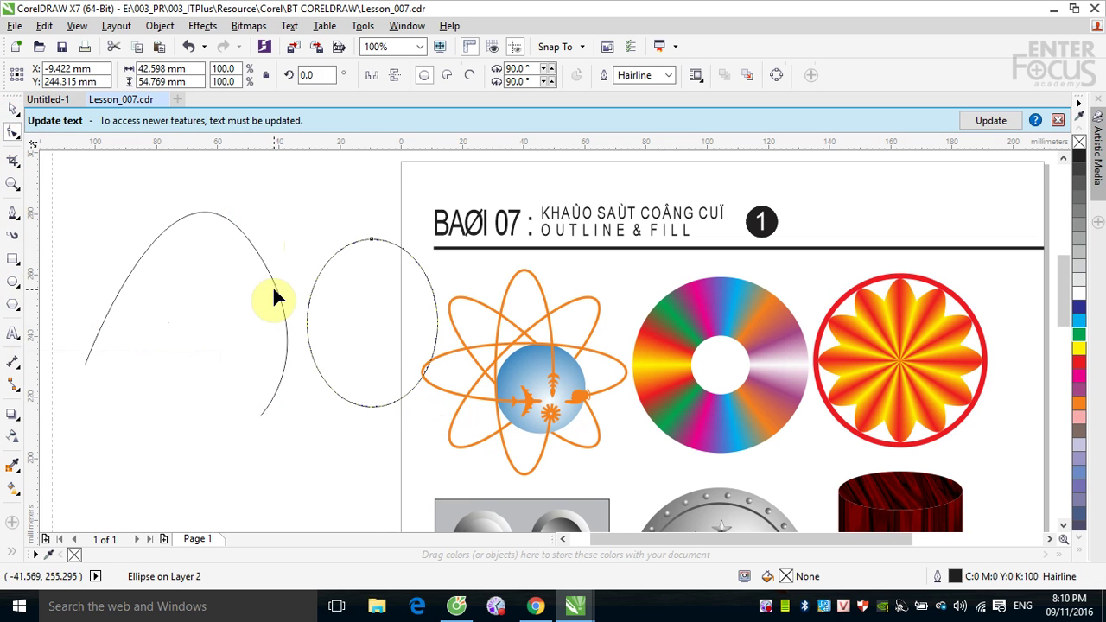
{"action": "left_click", "coordinate": [274, 285]}
{"action": "left_click", "coordinate": [259, 413]}
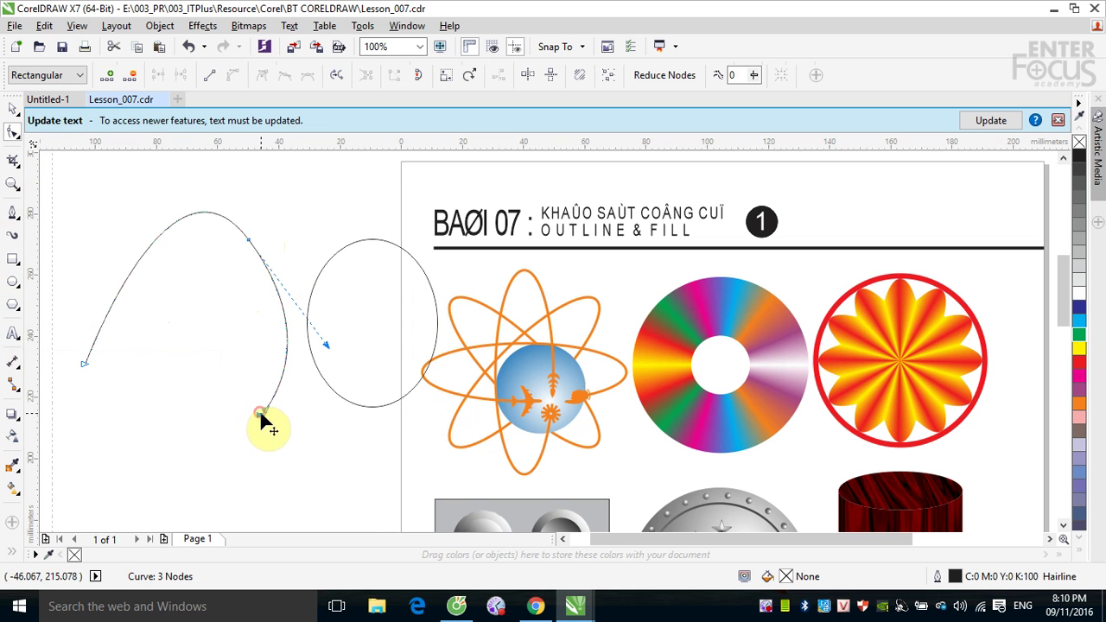
{"action": "left_click", "coordinate": [177, 202]}
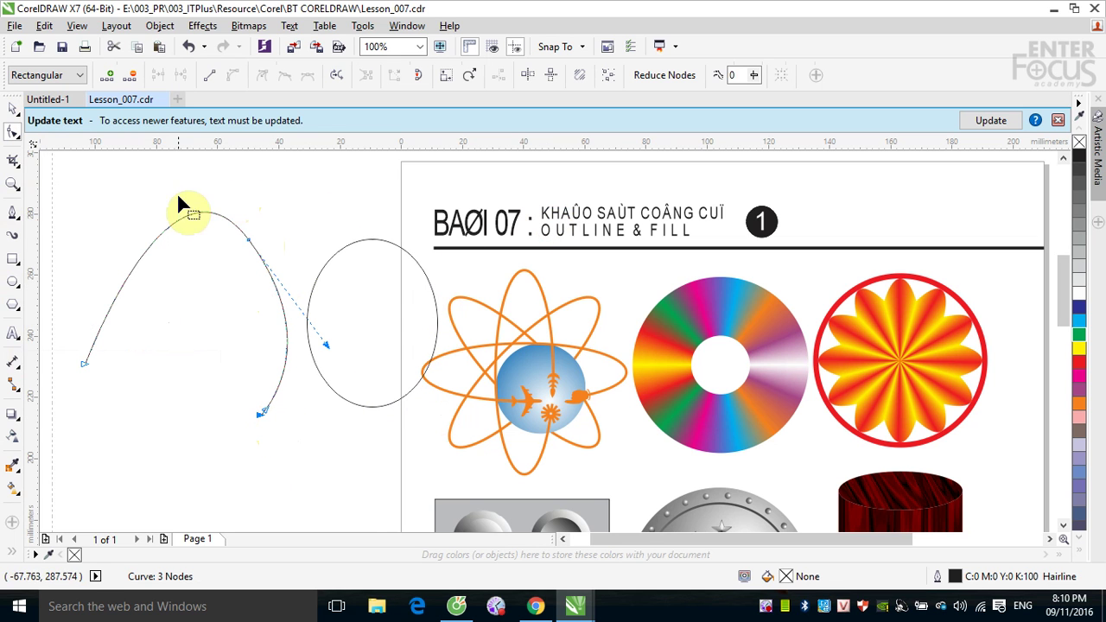
Set the open curve's outline width to 10 pt
{"action": "left_click", "coordinate": [13, 110]}
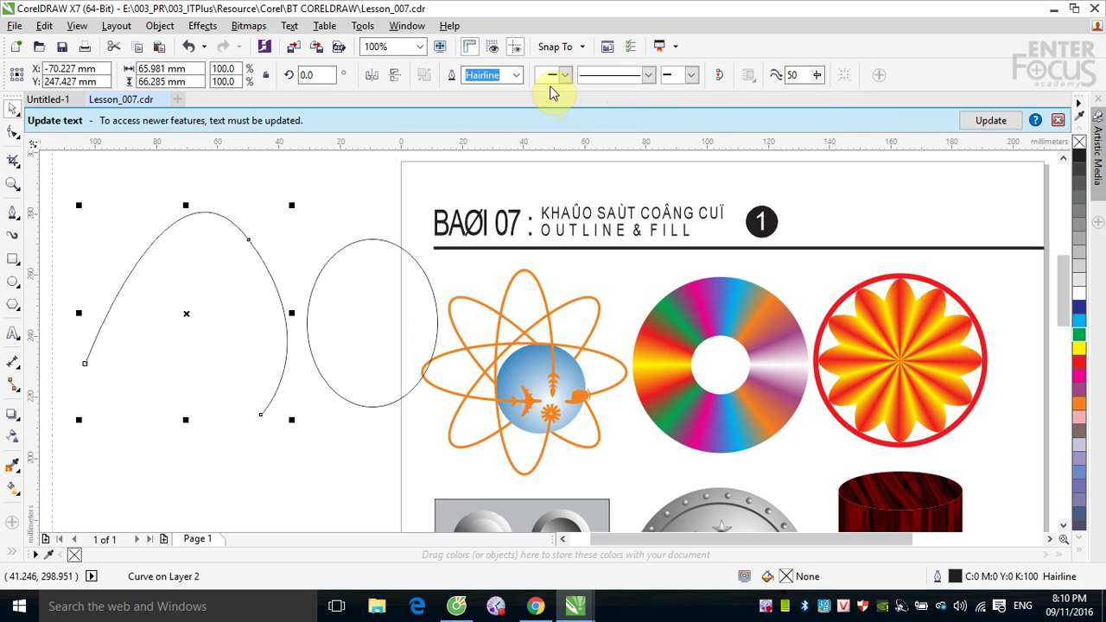
{"action": "left_click", "coordinate": [649, 76]}
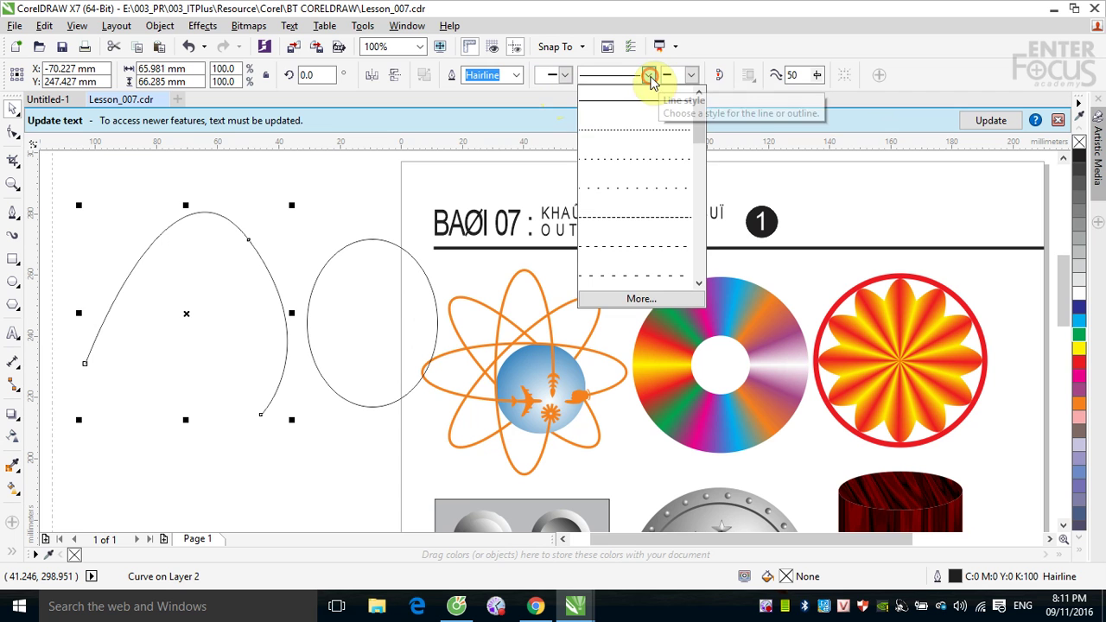
{"action": "left_click", "coordinate": [519, 76]}
{"action": "left_click", "coordinate": [519, 76]}
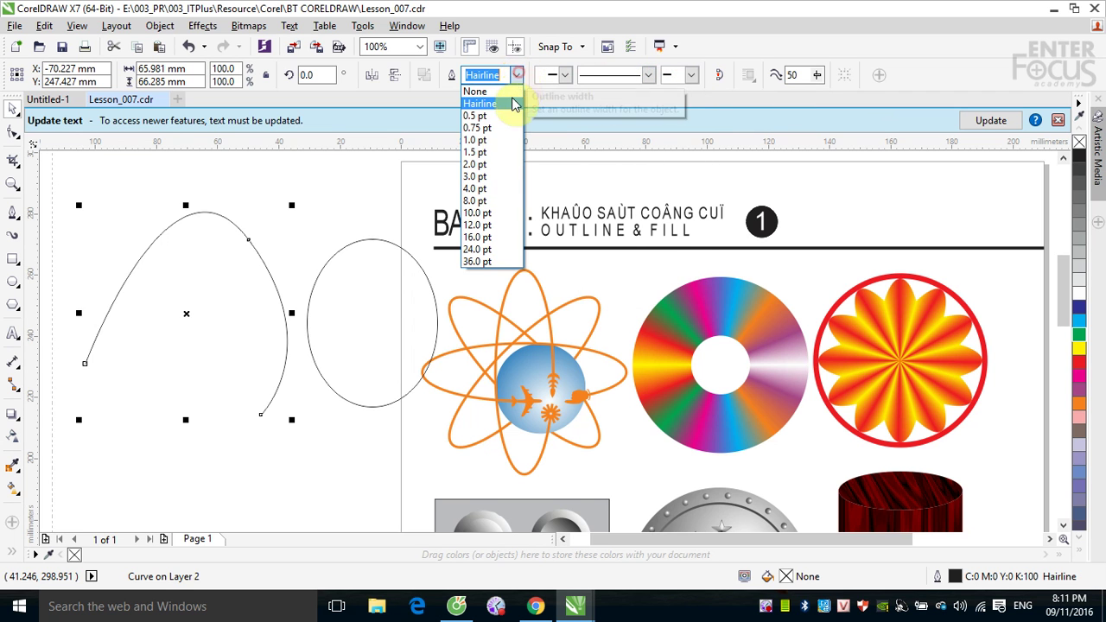
{"action": "left_click", "coordinate": [496, 213]}
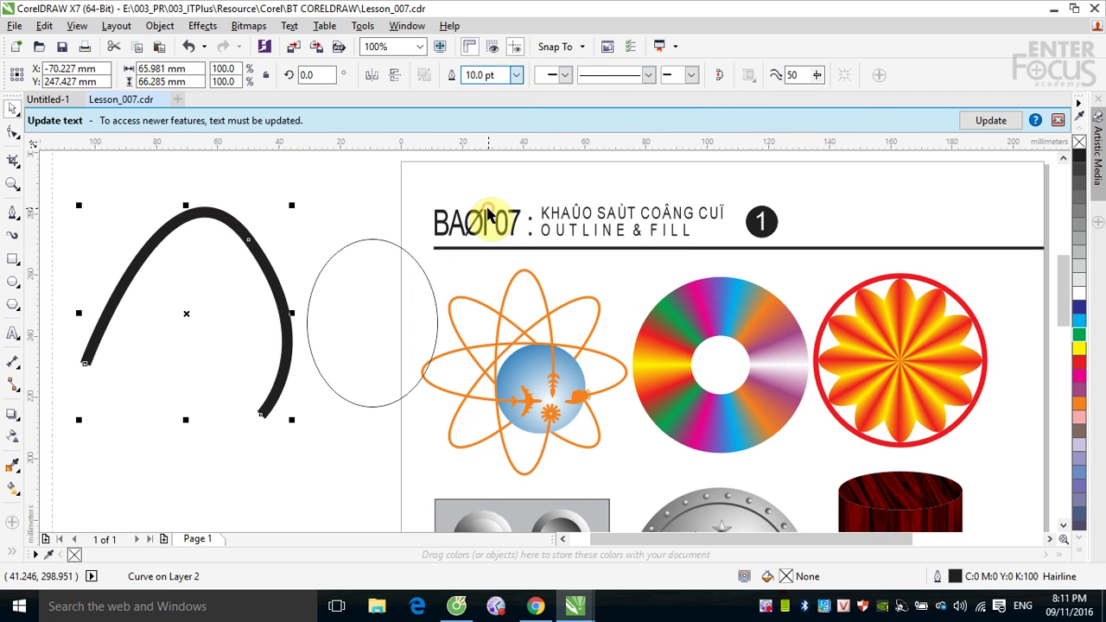
Thicken the open curve's outline to 24 pt, and remove the outline by setting its width to None
{"action": "left_click", "coordinate": [519, 76]}
{"action": "left_click", "coordinate": [481, 249]}
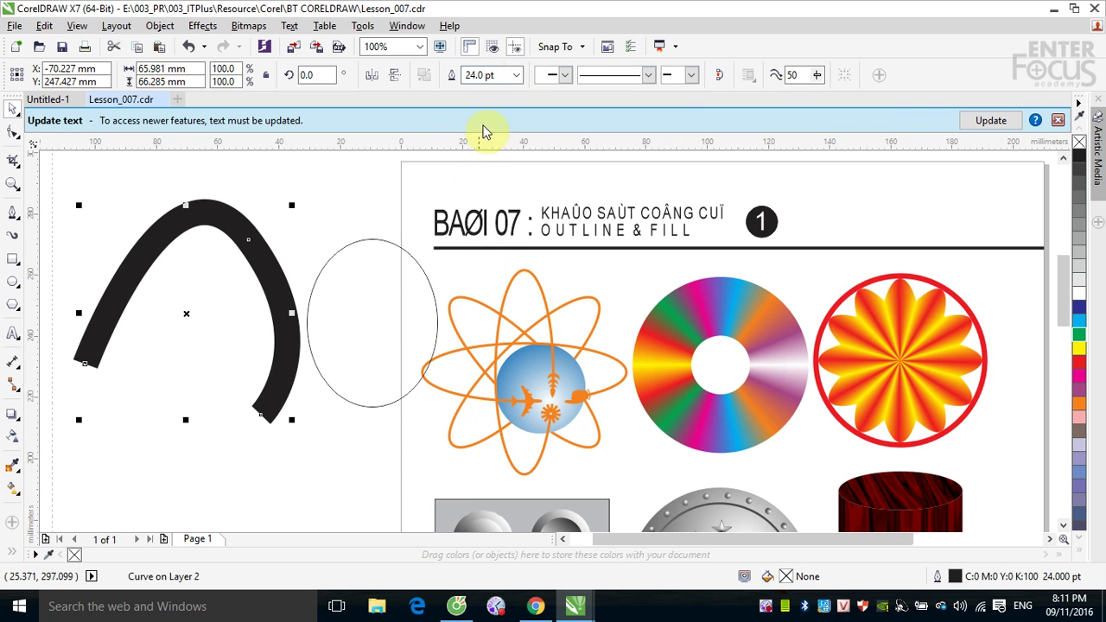
{"action": "left_click", "coordinate": [512, 75]}
{"action": "left_click", "coordinate": [489, 91]}
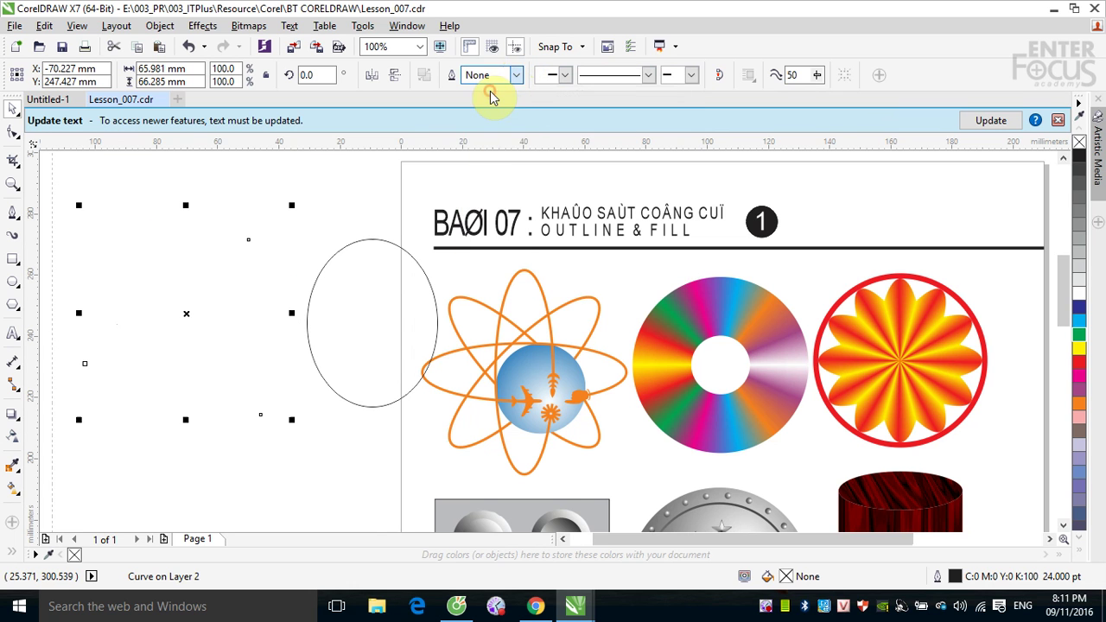
Set the open curve's outline width to 0.5 pt with a solid line style
{"action": "left_click", "coordinate": [513, 75]}
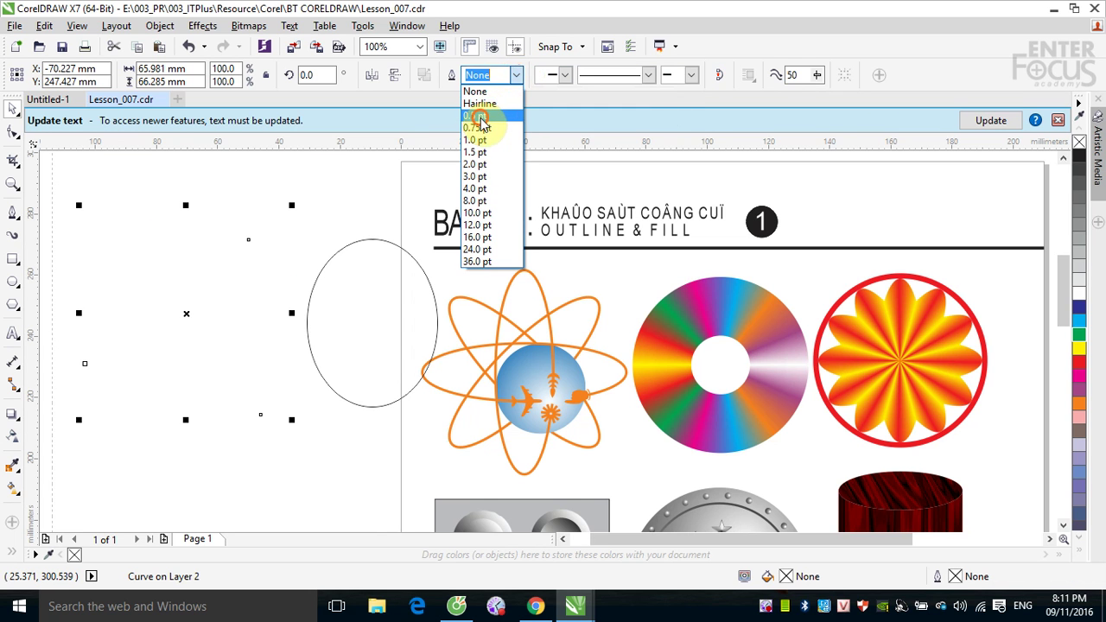
{"action": "left_click", "coordinate": [479, 115]}
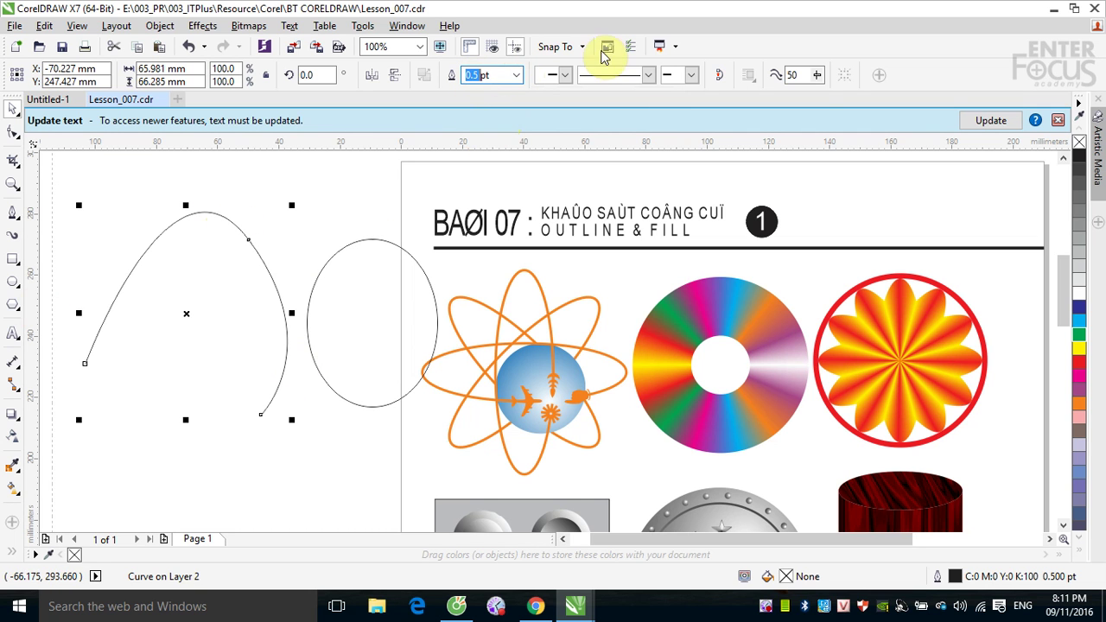
{"action": "left_click", "coordinate": [649, 75]}
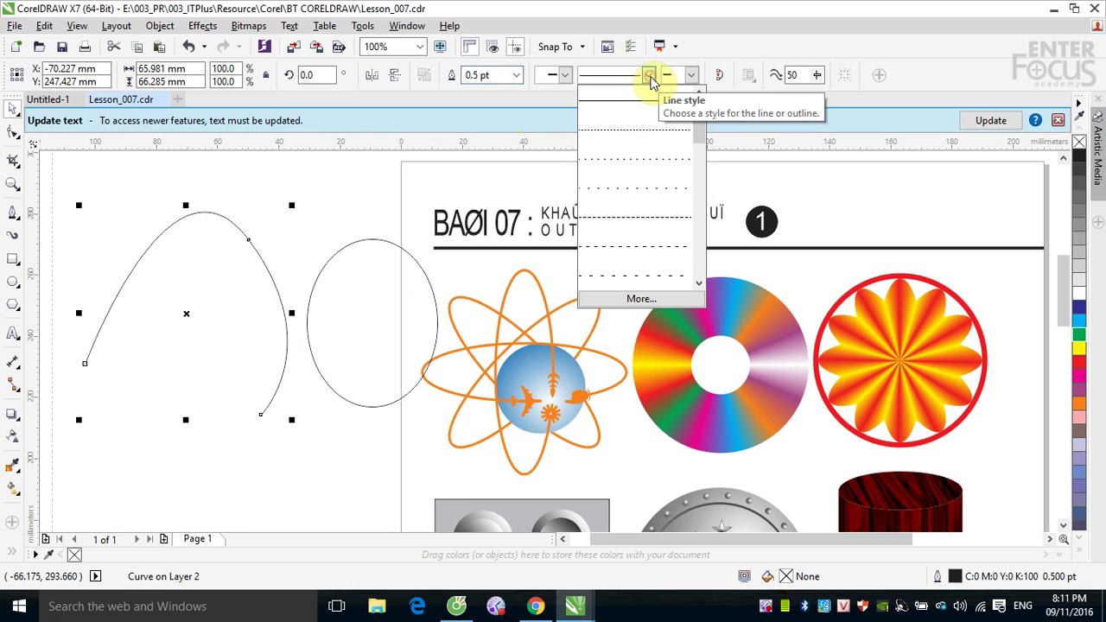
{"action": "left_click", "coordinate": [638, 107]}
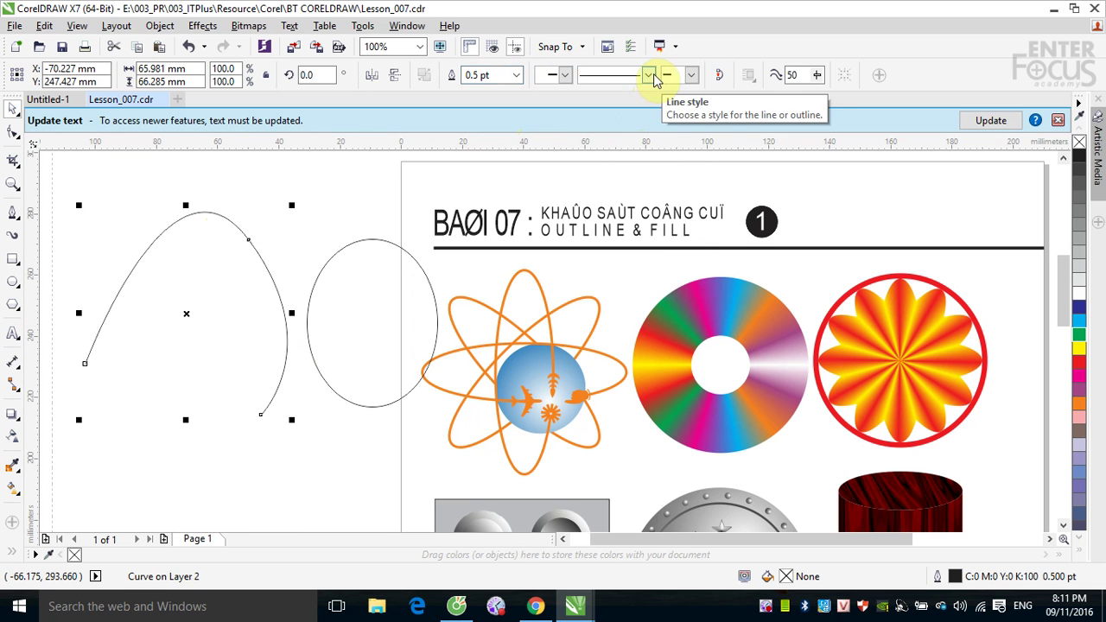
Apply the closely spaced dotted line style to the open curve, and replace it with the wider-spaced dotted style
{"action": "left_click", "coordinate": [650, 75]}
{"action": "left_click", "coordinate": [642, 132]}
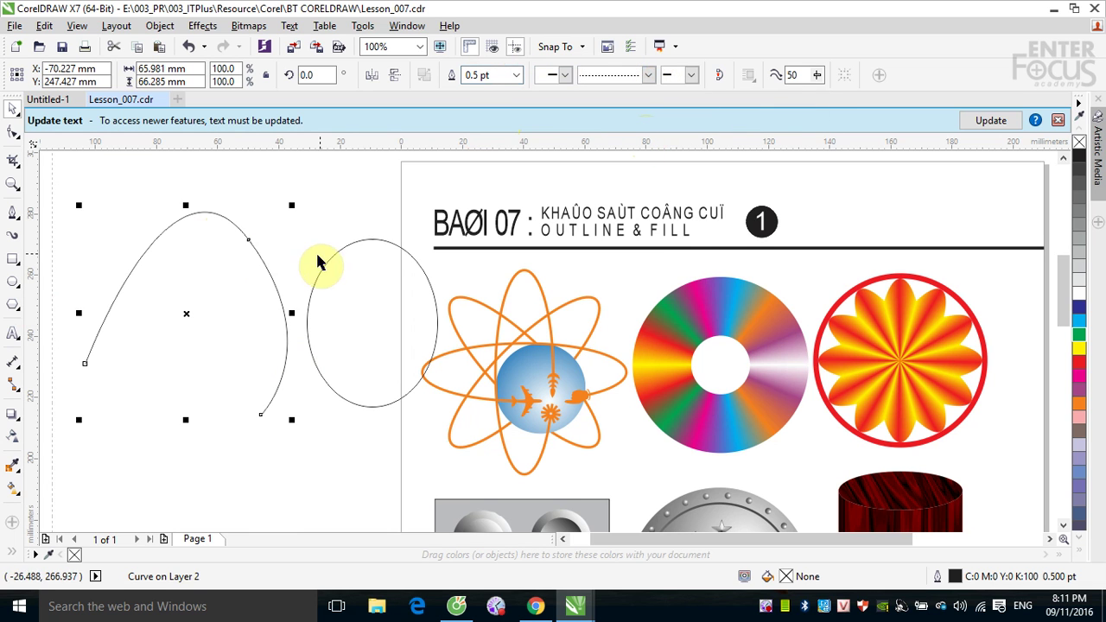
{"action": "left_click_drag", "start_coordinate": [185, 206], "coordinate": [293, 264]}
{"action": "left_click", "coordinate": [648, 75]}
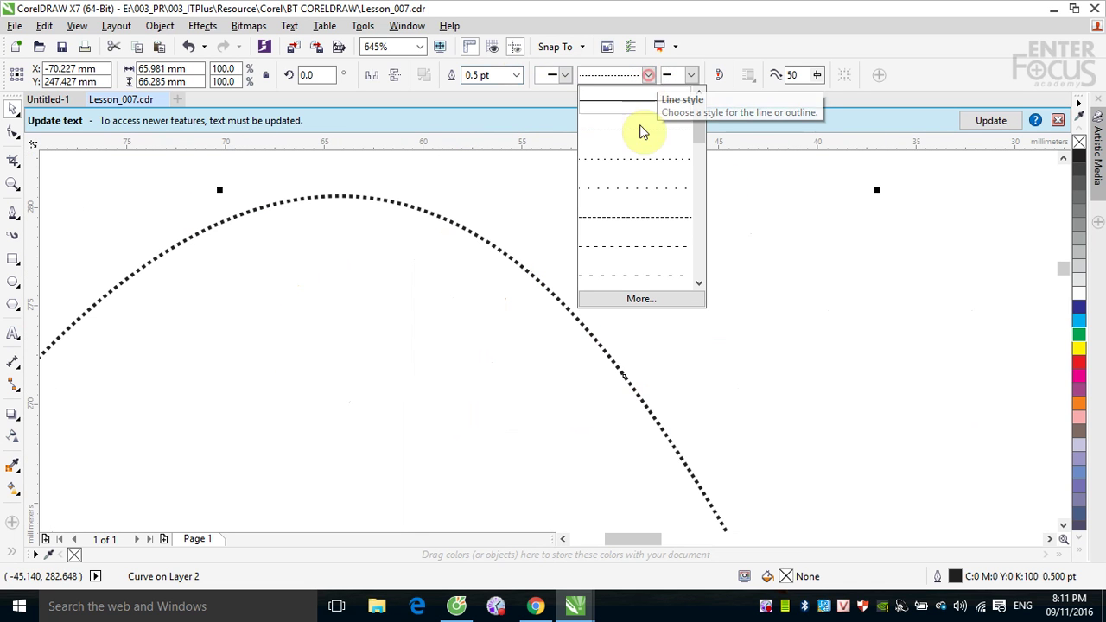
{"action": "left_click", "coordinate": [631, 168]}
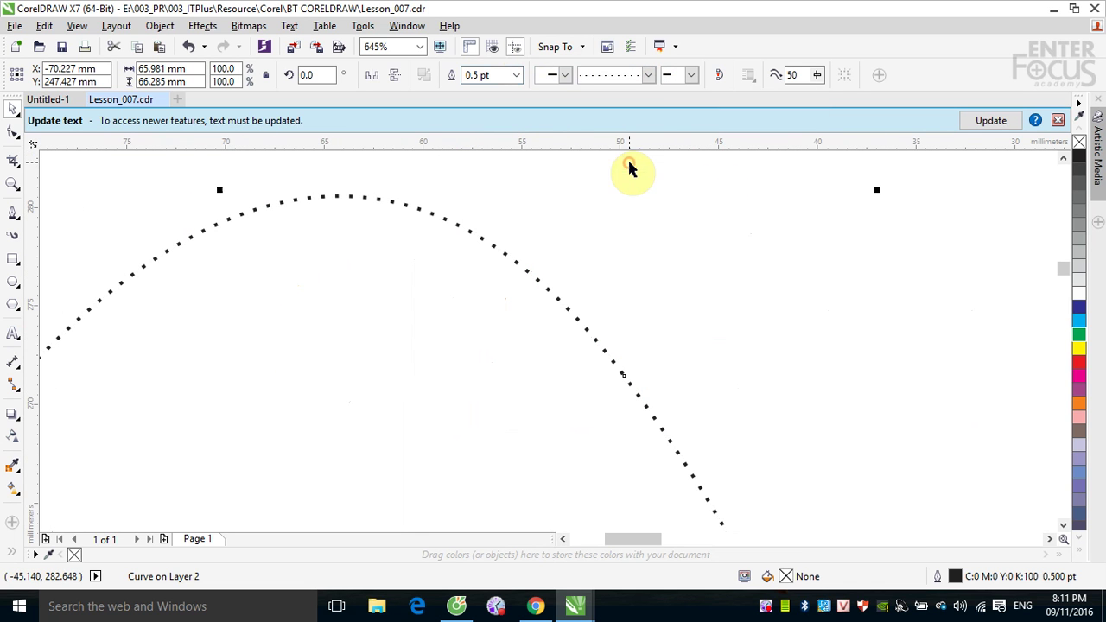
Try the short-dash line style on the open curve, and restore the solid line style
{"action": "left_click", "coordinate": [648, 75]}
{"action": "left_click", "coordinate": [646, 222]}
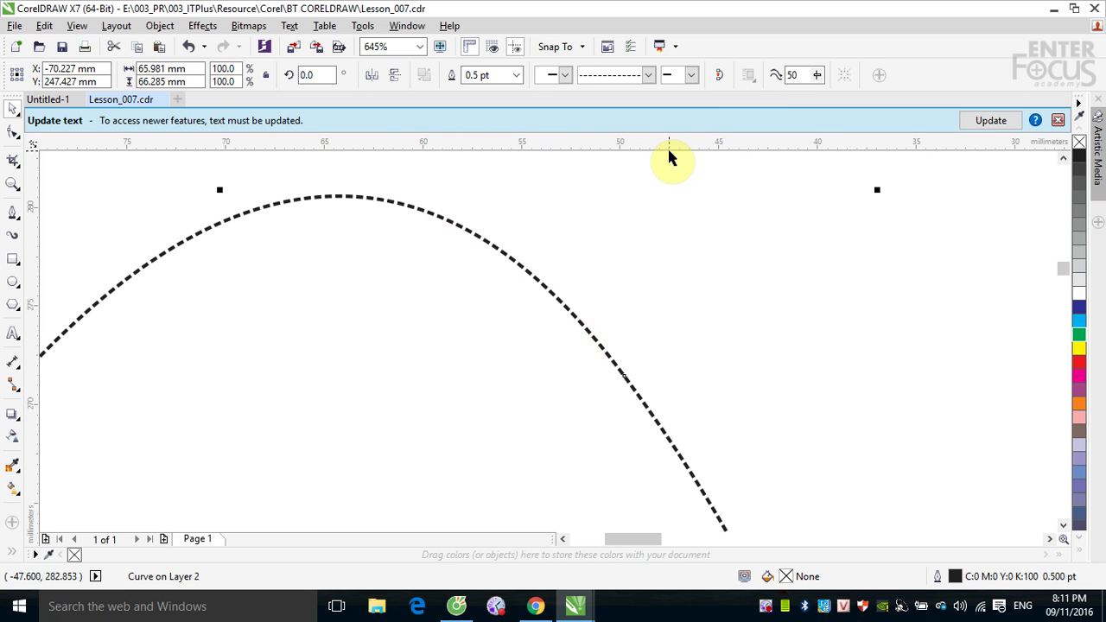
{"action": "left_click", "coordinate": [648, 75]}
{"action": "left_click", "coordinate": [662, 107]}
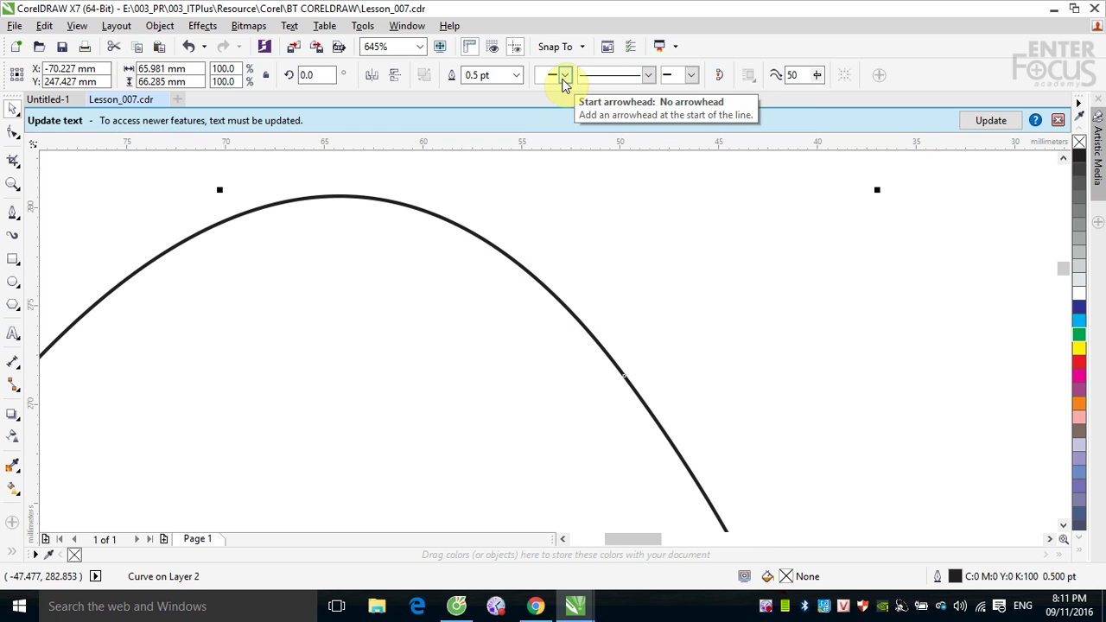
{"action": "key", "text": "F4"}
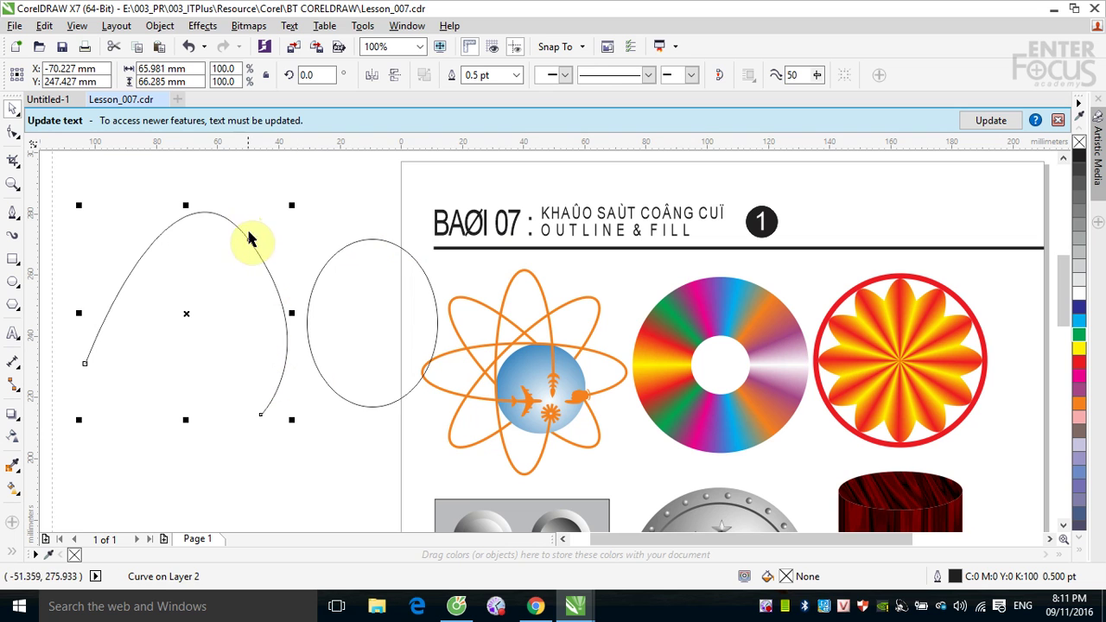
Assign a red fill to the open curve, try closing the curve, and undo the closing
{"action": "left_click", "coordinate": [1078, 361]}
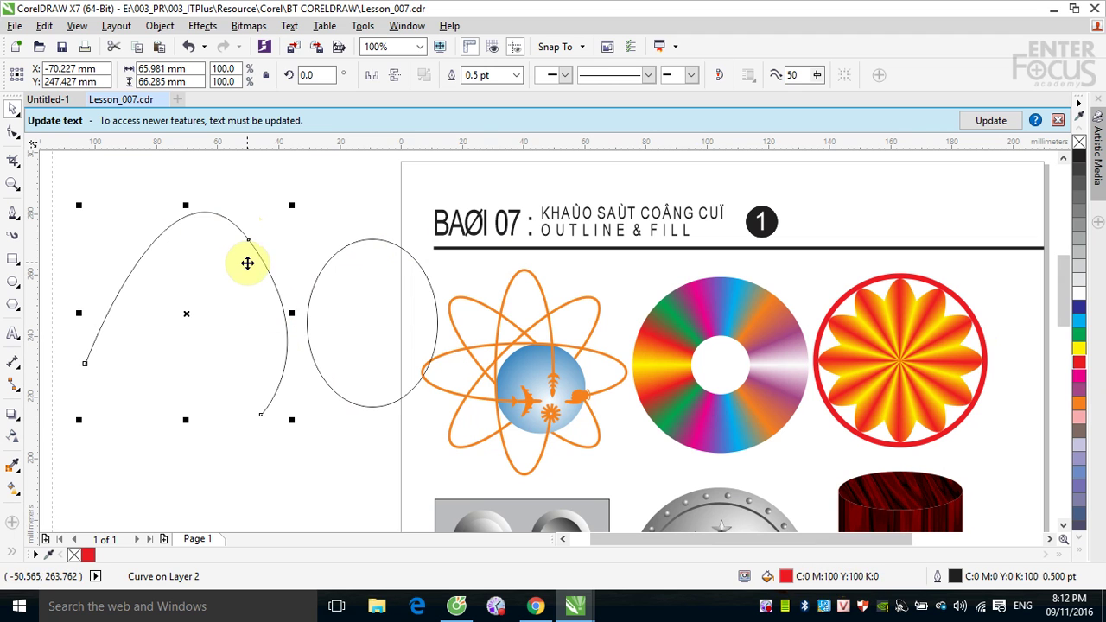
{"action": "left_click", "coordinate": [720, 79]}
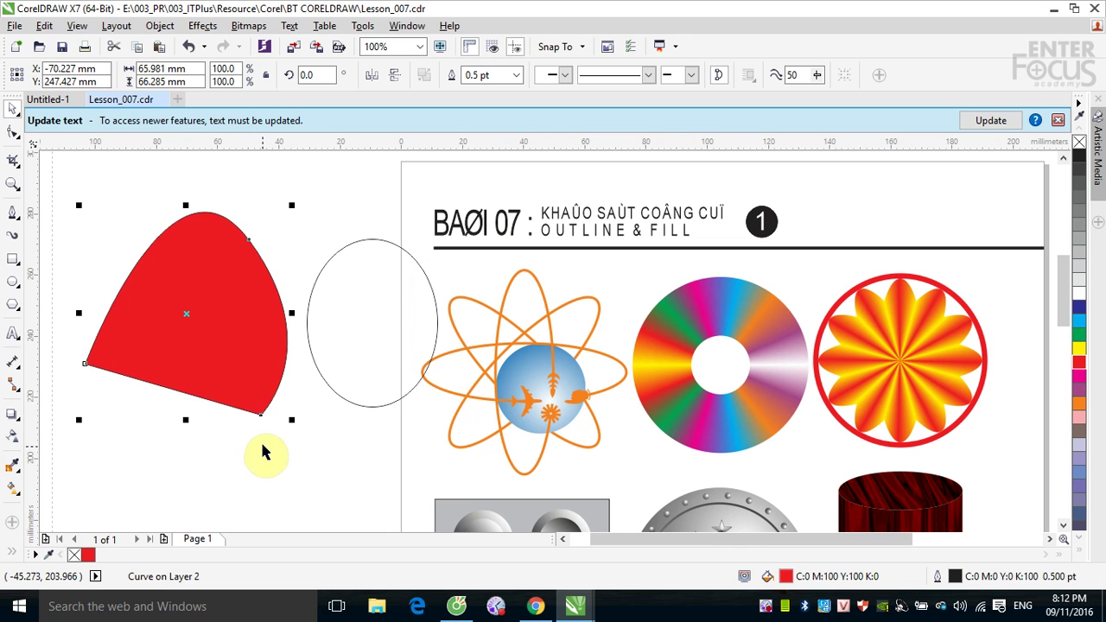
{"action": "key", "text": "ctrl+z"}
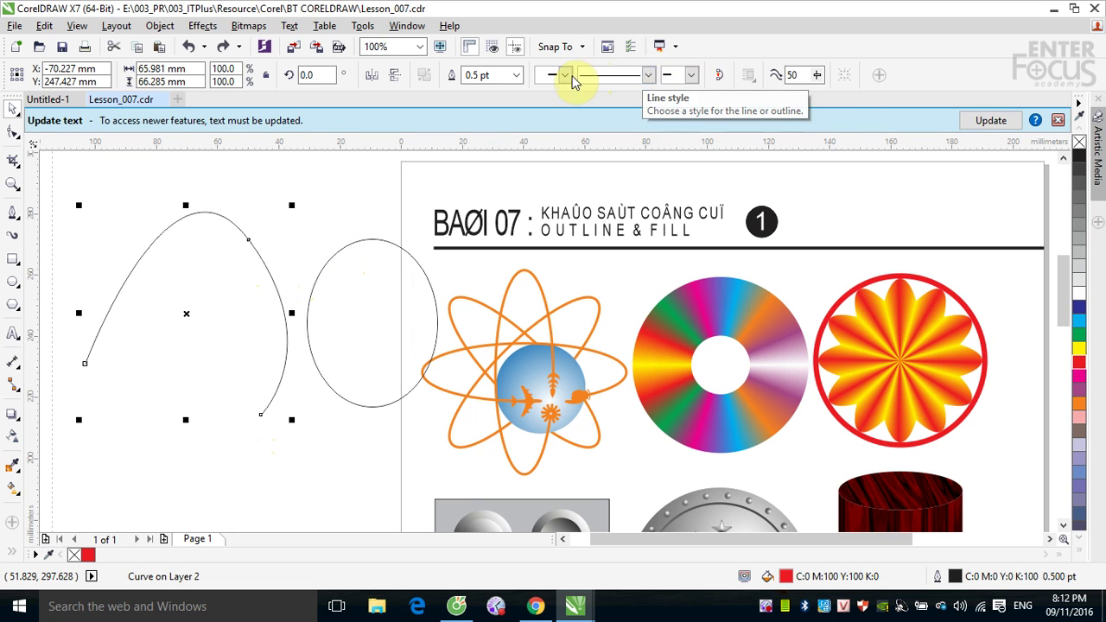
Add the airplane-shaped arrowhead to the start of the open curve
{"action": "left_click", "coordinate": [563, 76]}
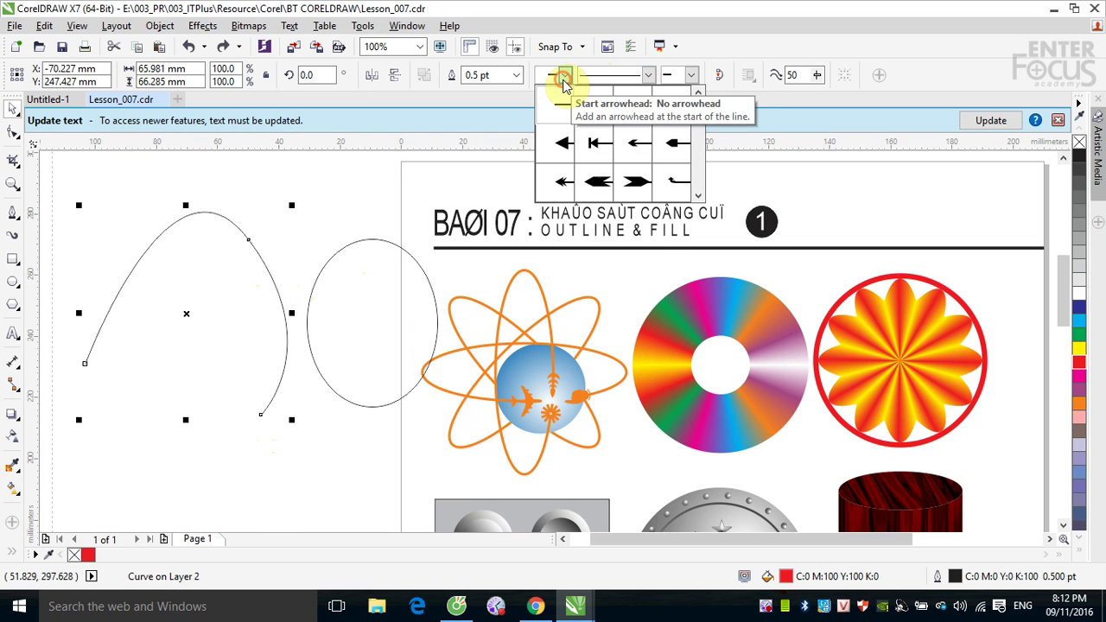
{"action": "left_click_drag", "start_coordinate": [697, 112], "coordinate": [701, 196]}
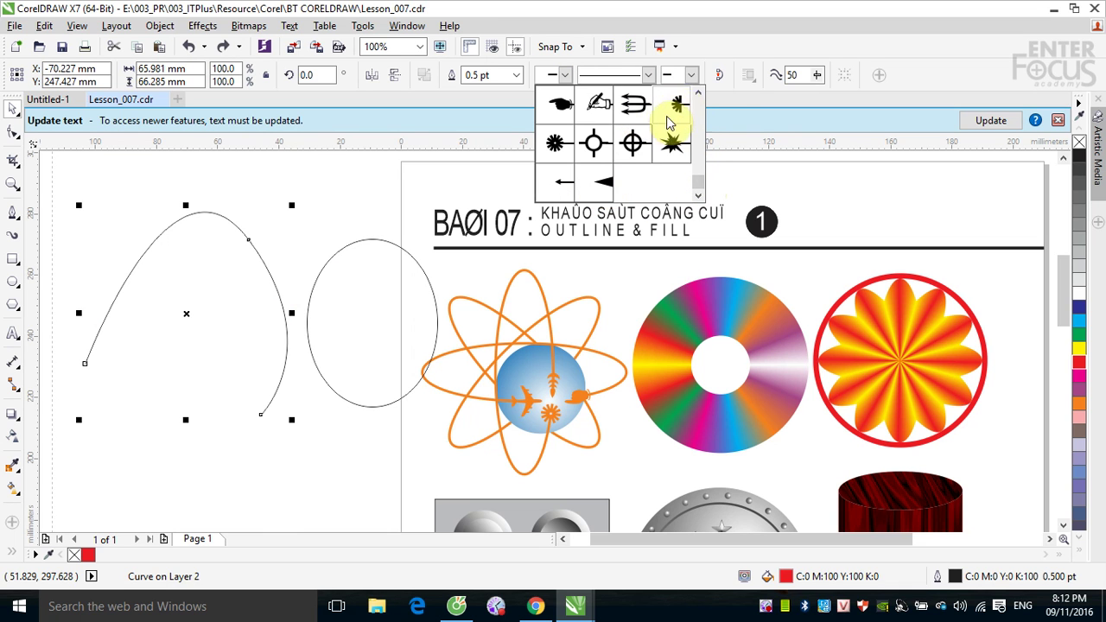
{"action": "left_click_drag", "start_coordinate": [698, 182], "coordinate": [700, 178]}
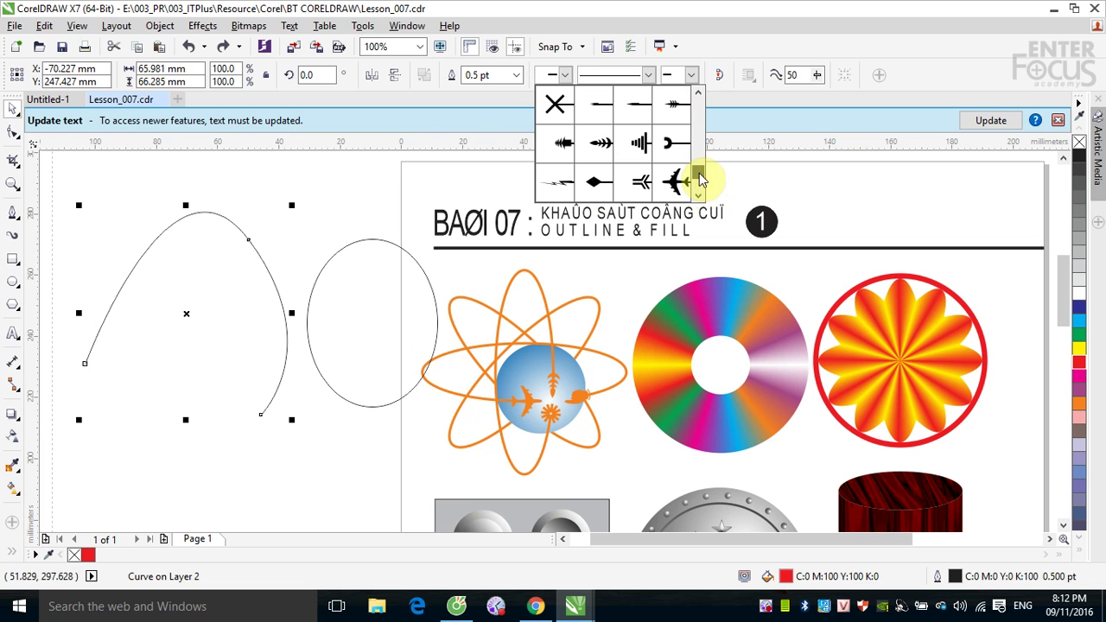
{"action": "left_click", "coordinate": [667, 178]}
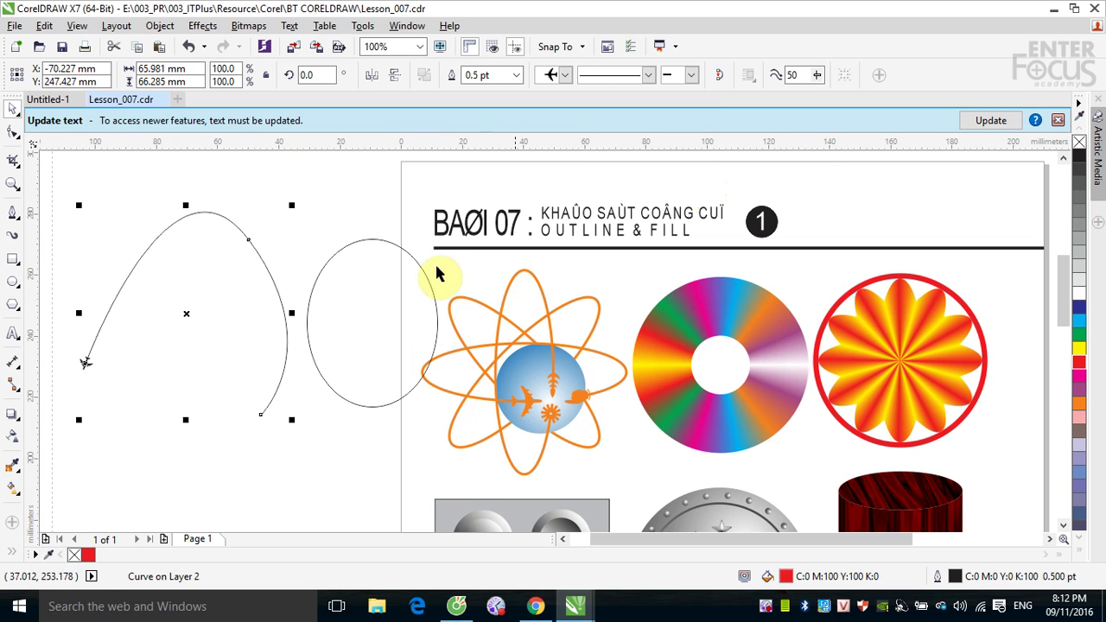
Add the thick arrowhead with a notched tail to the end of the open curve
{"action": "left_click", "coordinate": [696, 76]}
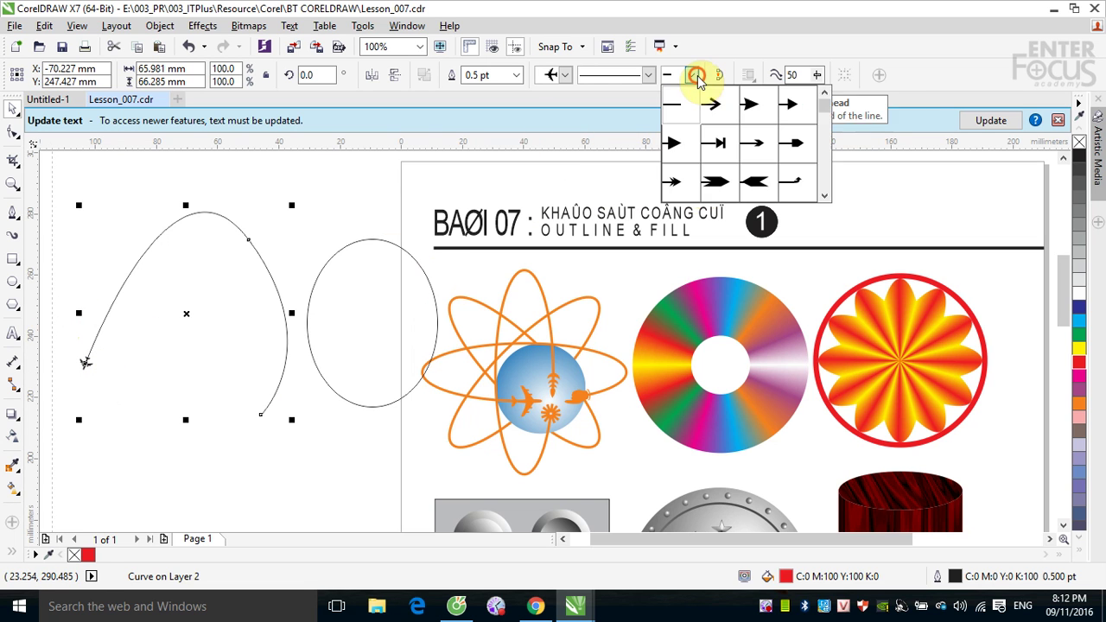
{"action": "left_click", "coordinate": [715, 180]}
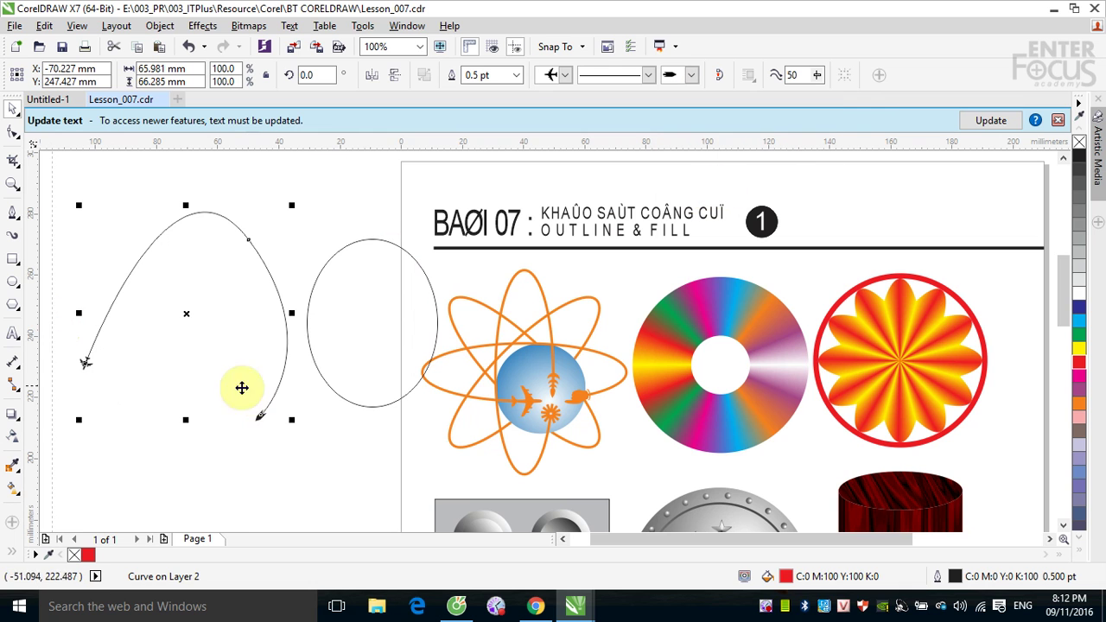
{"action": "left_click", "coordinate": [79, 351]}
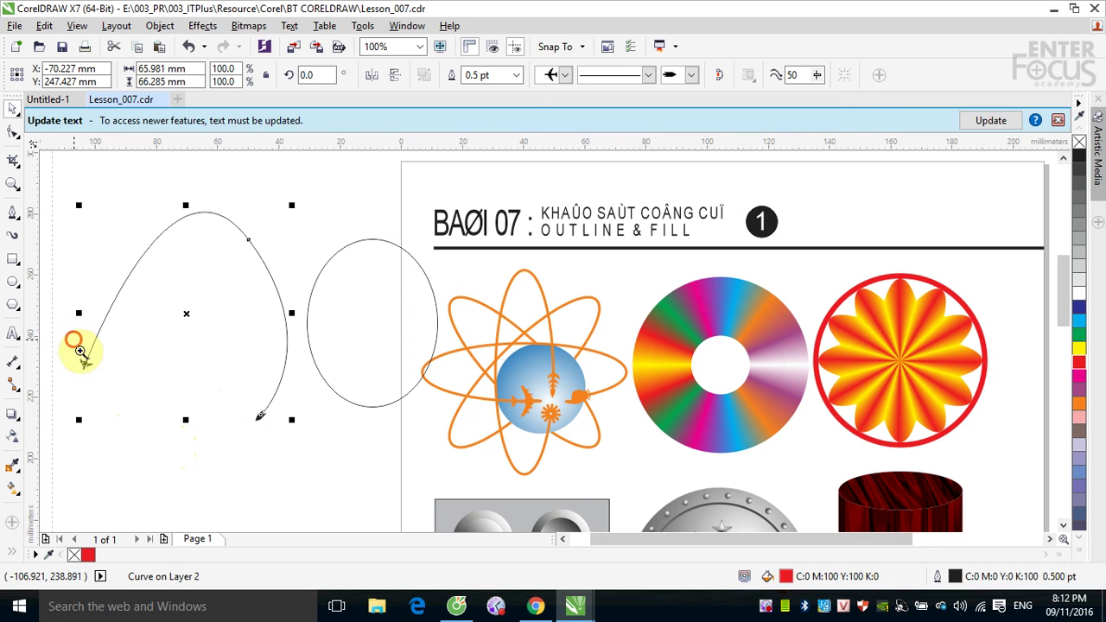
{"action": "left_click_drag", "start_coordinate": [80, 350], "coordinate": [110, 399]}
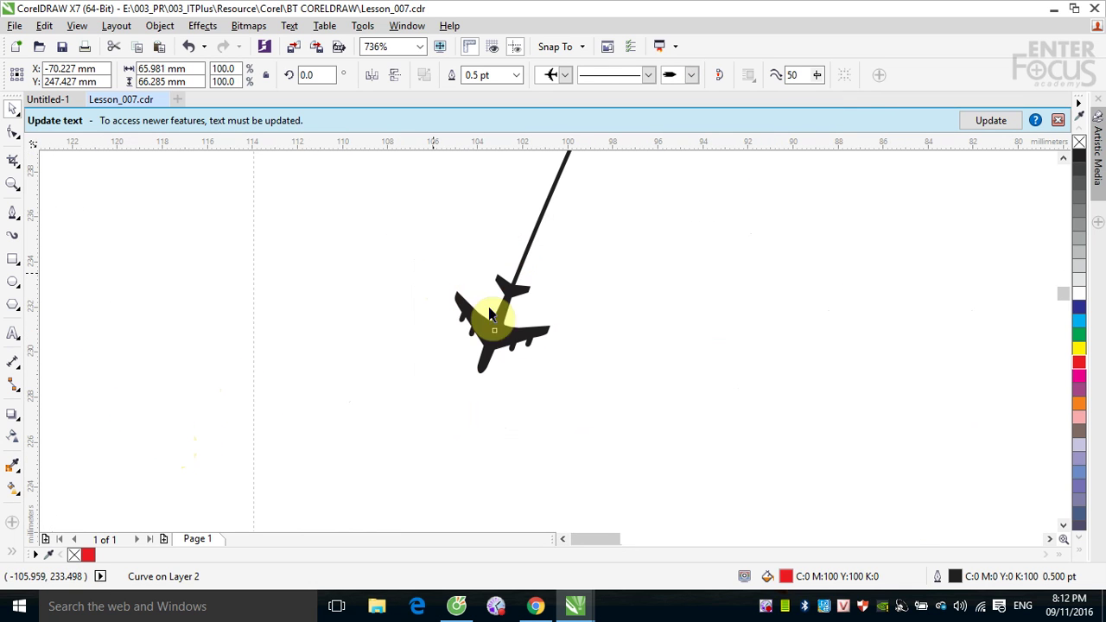
Try outline widths of 1.0 pt and 4.0 pt on the open curve, and set its outline to Hairline
{"action": "left_click", "coordinate": [516, 74]}
{"action": "left_click", "coordinate": [487, 140]}
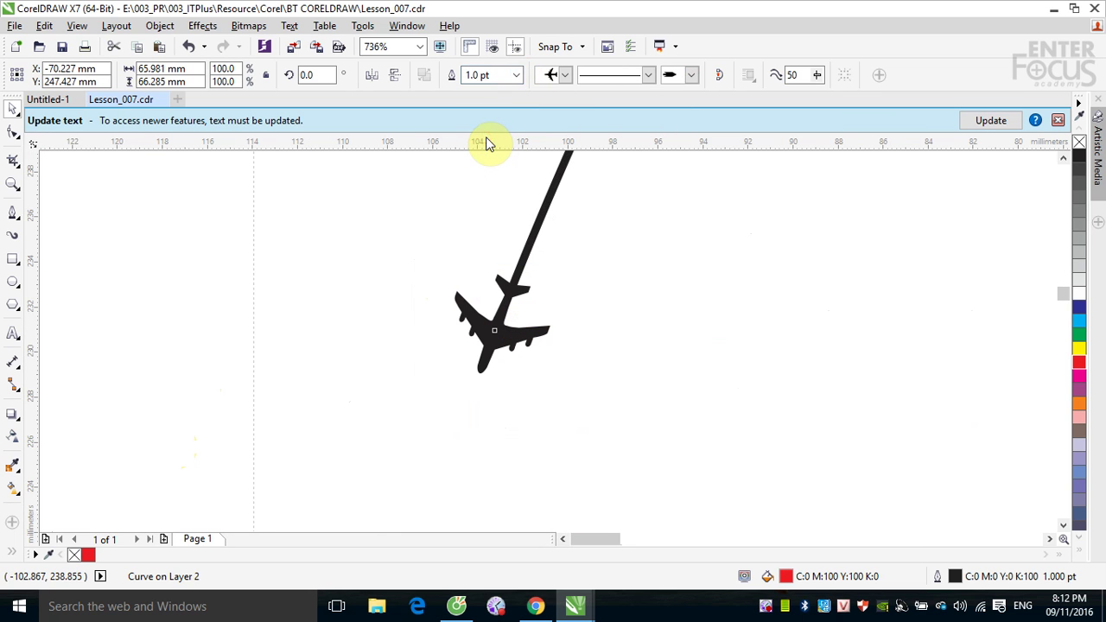
{"action": "left_click", "coordinate": [516, 75]}
{"action": "left_click", "coordinate": [491, 189]}
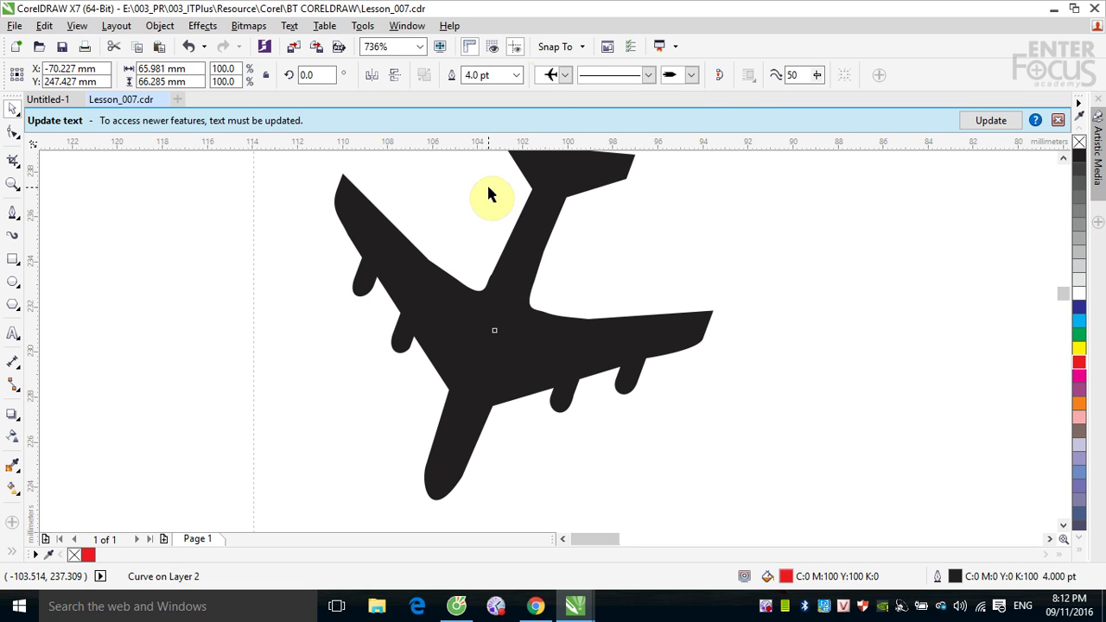
{"action": "left_click", "coordinate": [517, 75]}
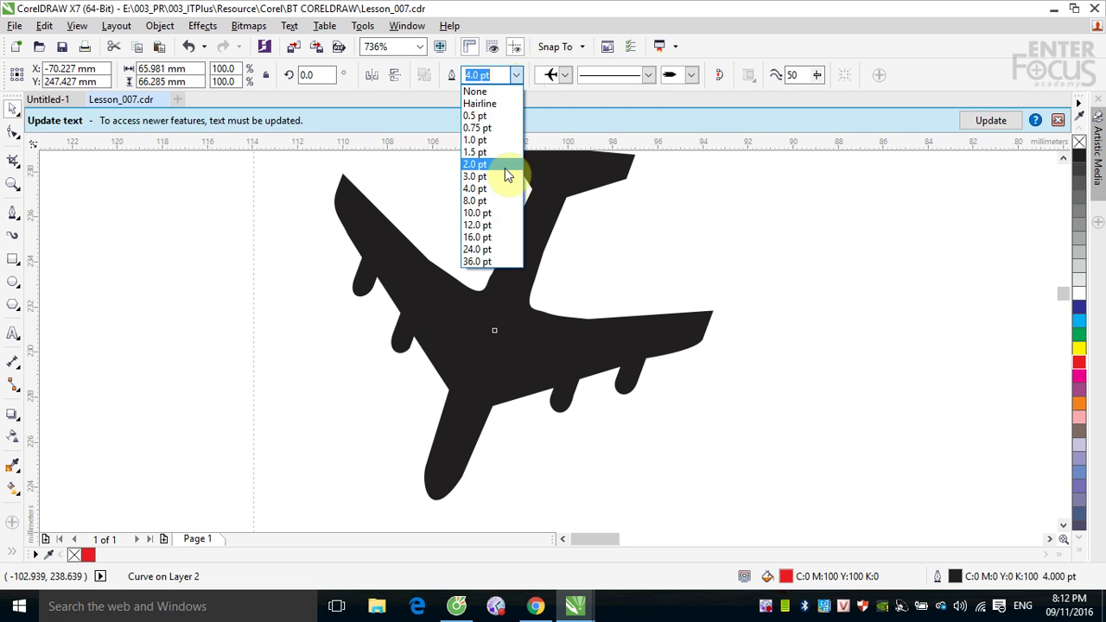
{"action": "left_click", "coordinate": [486, 104]}
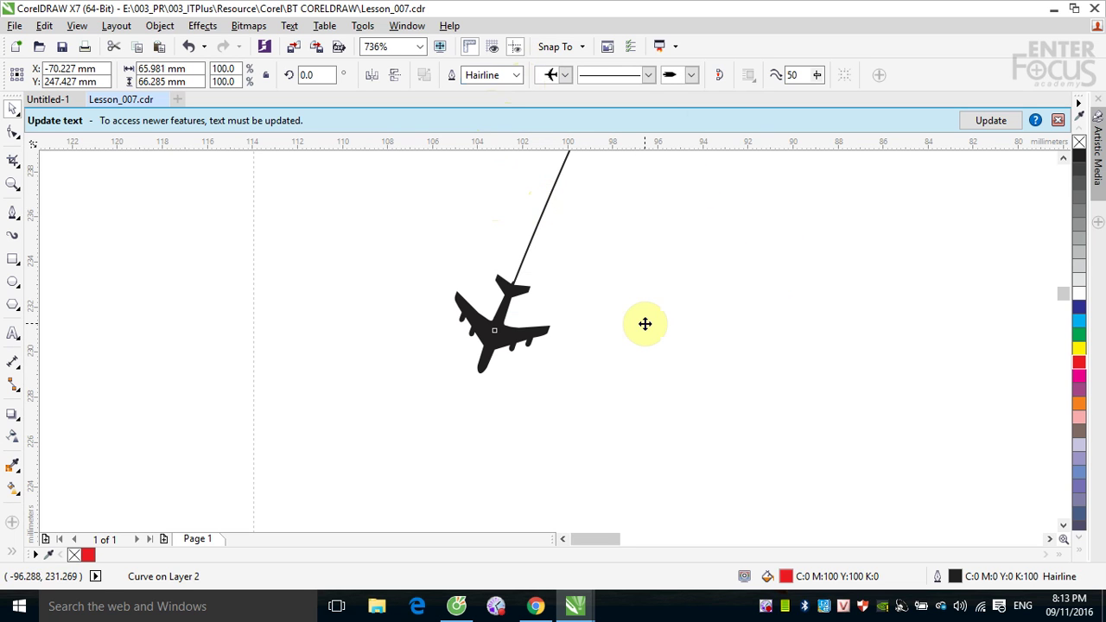
Move the ellipse beside the page to the far side of the open curve, and convert it to an arc
{"action": "scroll", "coordinate": [645, 331], "scroll_direction": "down", "scroll_amount": 6}
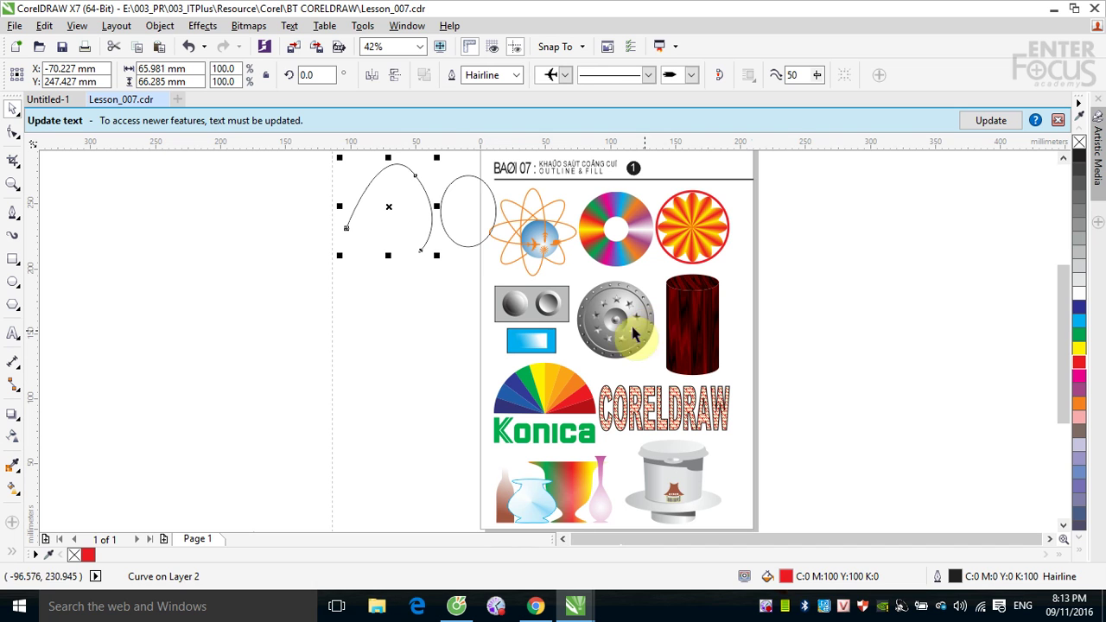
{"action": "left_click", "coordinate": [459, 247]}
{"action": "left_click_drag", "start_coordinate": [459, 247], "coordinate": [213, 315]}
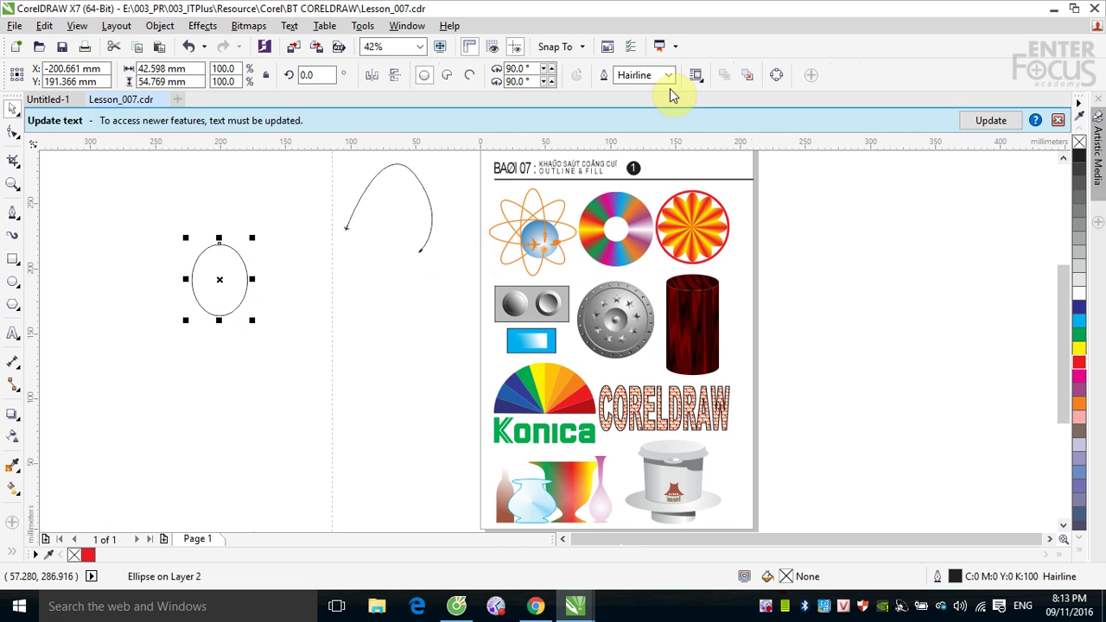
{"action": "left_click", "coordinate": [469, 76]}
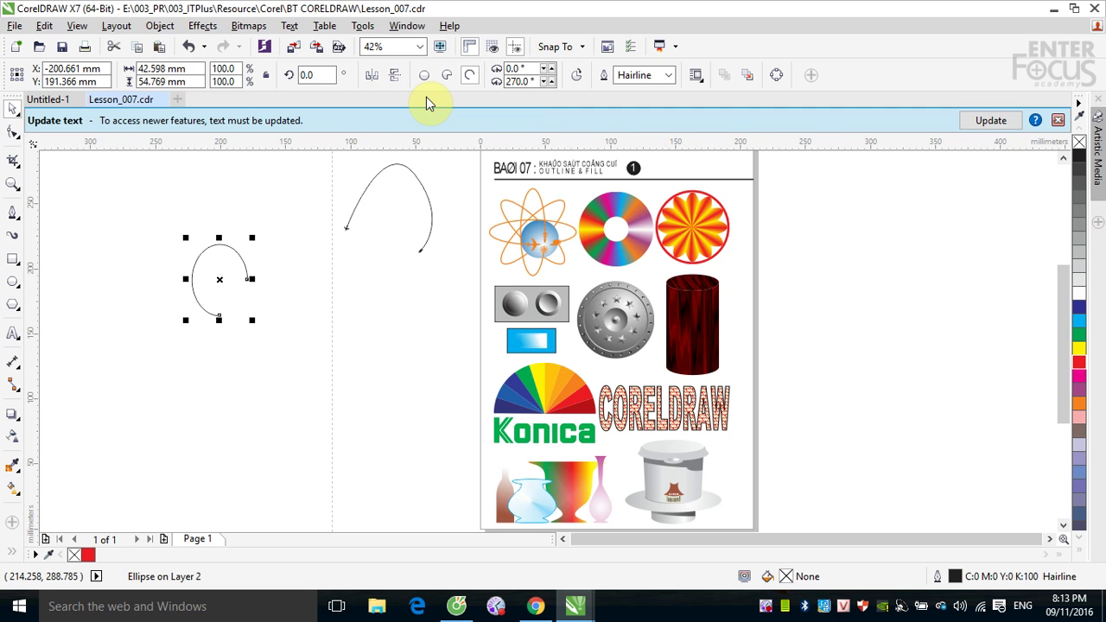
Open the Outline Pen settings for the arc and choose the airplane shape as its end arrowhead
{"action": "left_click", "coordinate": [10, 551]}
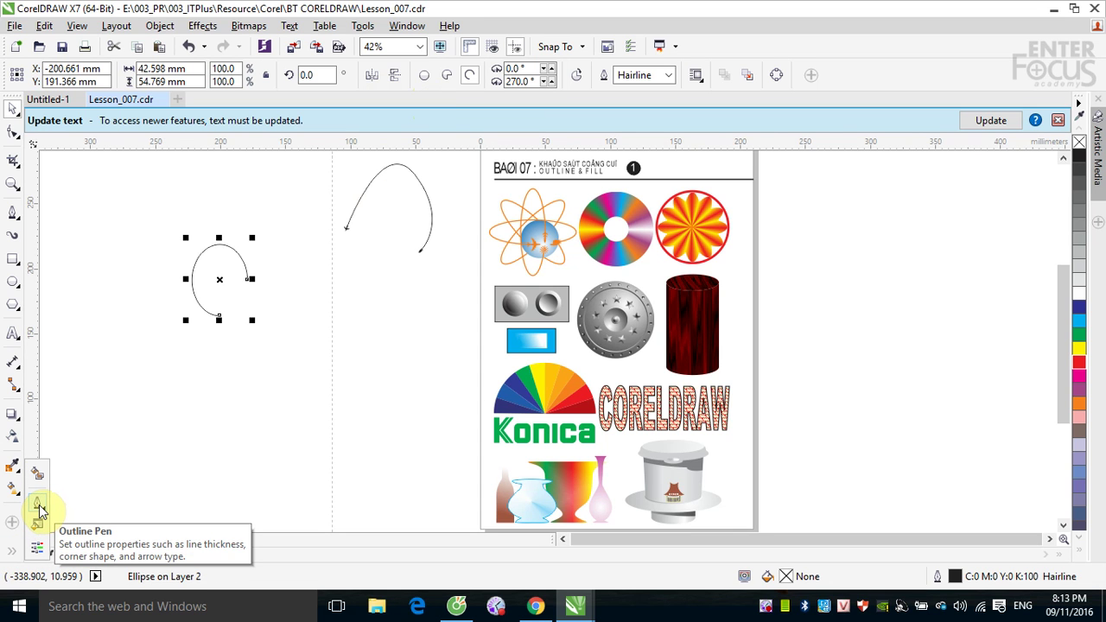
{"action": "left_click", "coordinate": [39, 508]}
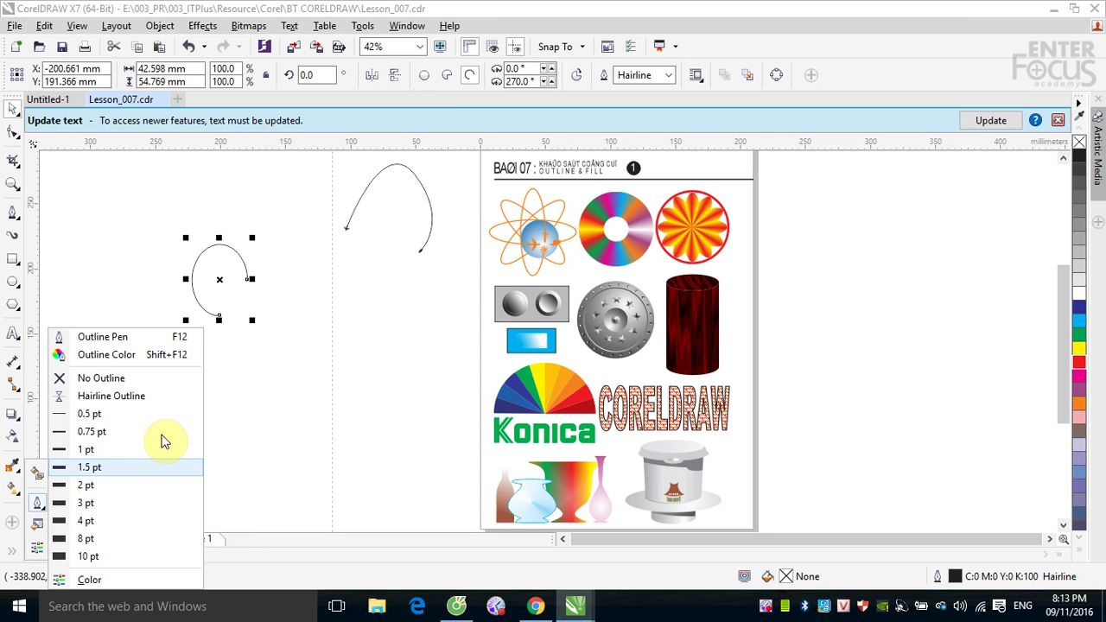
{"action": "left_click", "coordinate": [116, 340]}
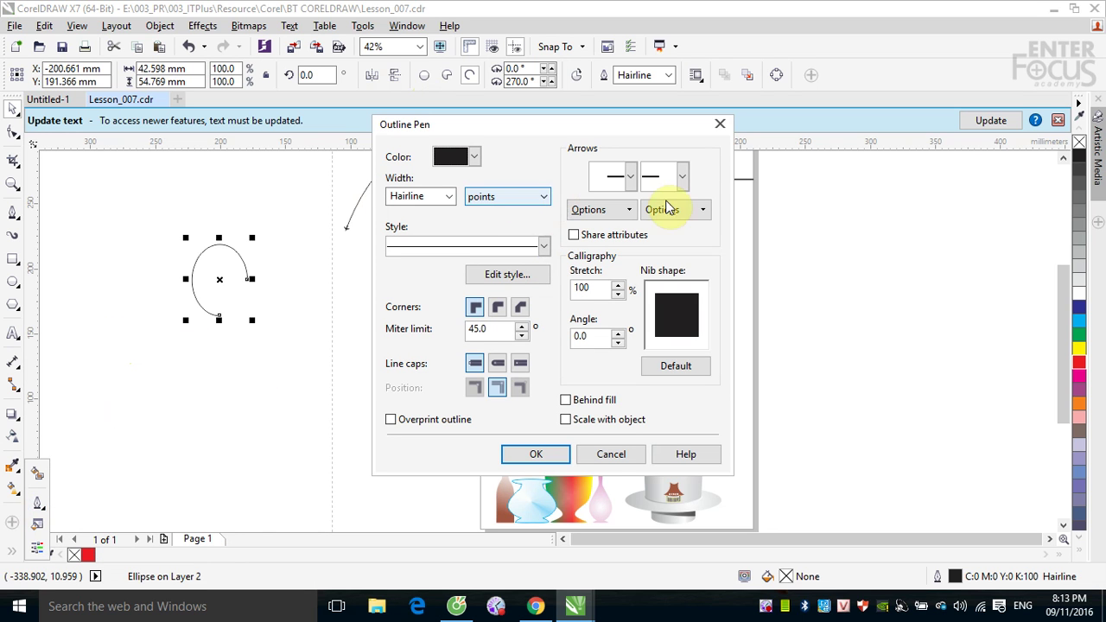
{"action": "left_click", "coordinate": [683, 177]}
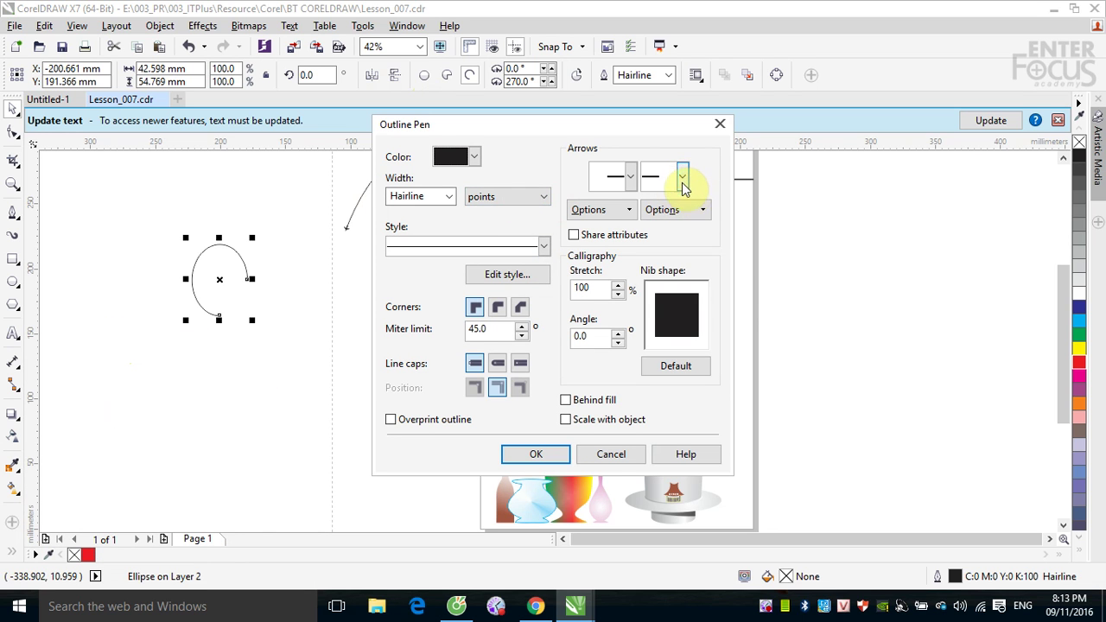
{"action": "left_click", "coordinate": [683, 177]}
{"action": "left_click_drag", "start_coordinate": [805, 223], "coordinate": [812, 294]}
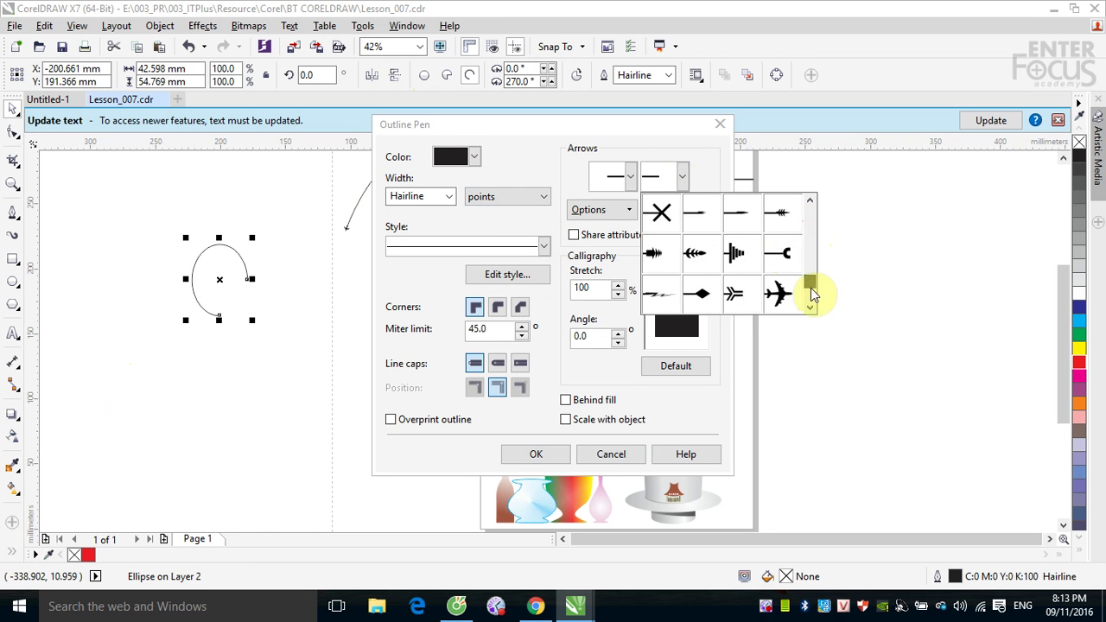
{"action": "left_click", "coordinate": [778, 293]}
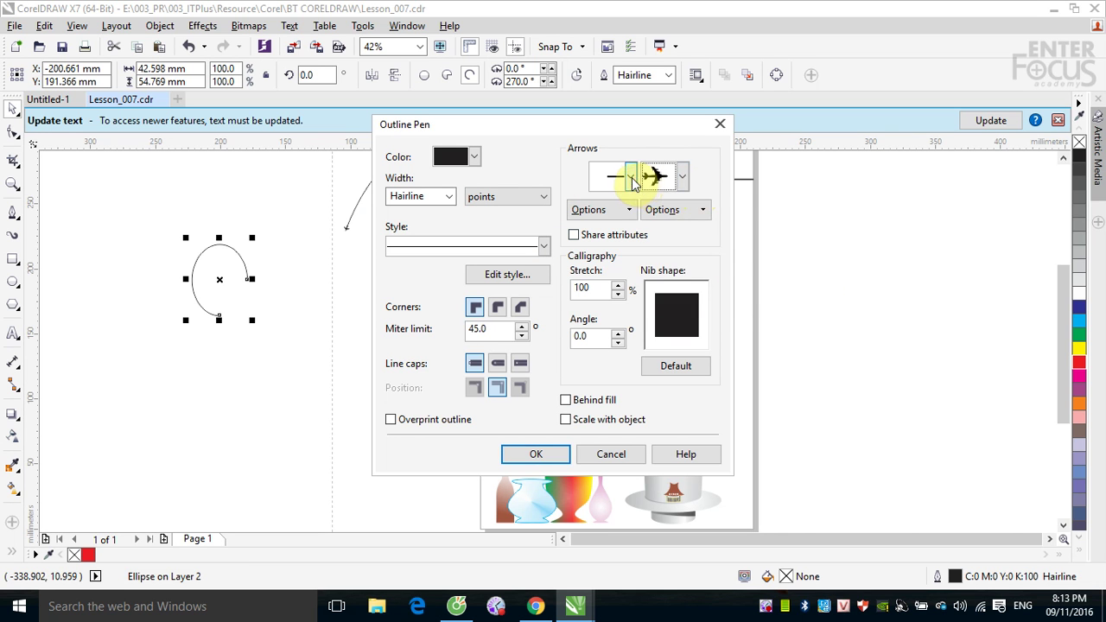
Choose the airplane shape as the arc's start arrowhead, and apply it with an outline width of 2.0 pt
{"action": "left_click", "coordinate": [631, 178]}
{"action": "left_click_drag", "start_coordinate": [759, 216], "coordinate": [760, 291]}
{"action": "left_click", "coordinate": [735, 254]}
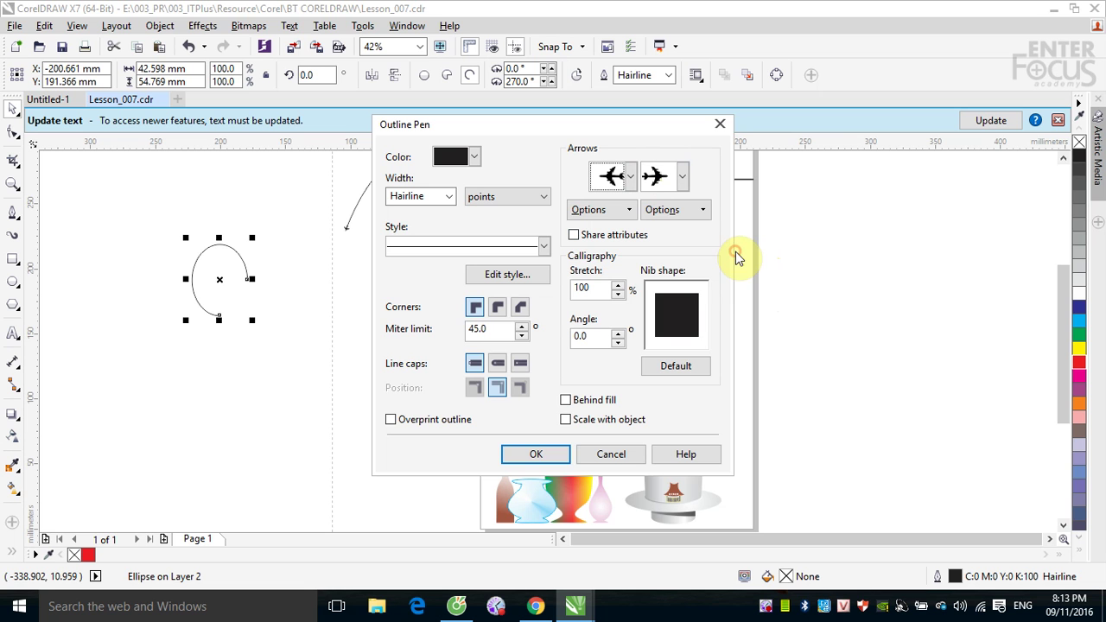
{"action": "left_click", "coordinate": [449, 196]}
{"action": "left_click", "coordinate": [425, 289]}
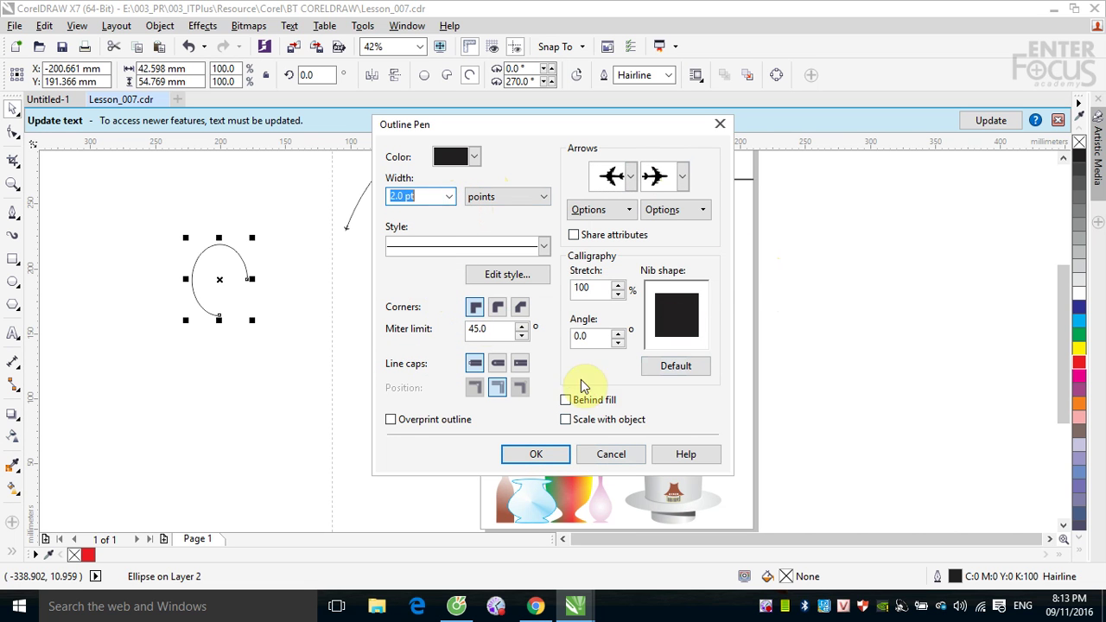
{"action": "left_click", "coordinate": [535, 456]}
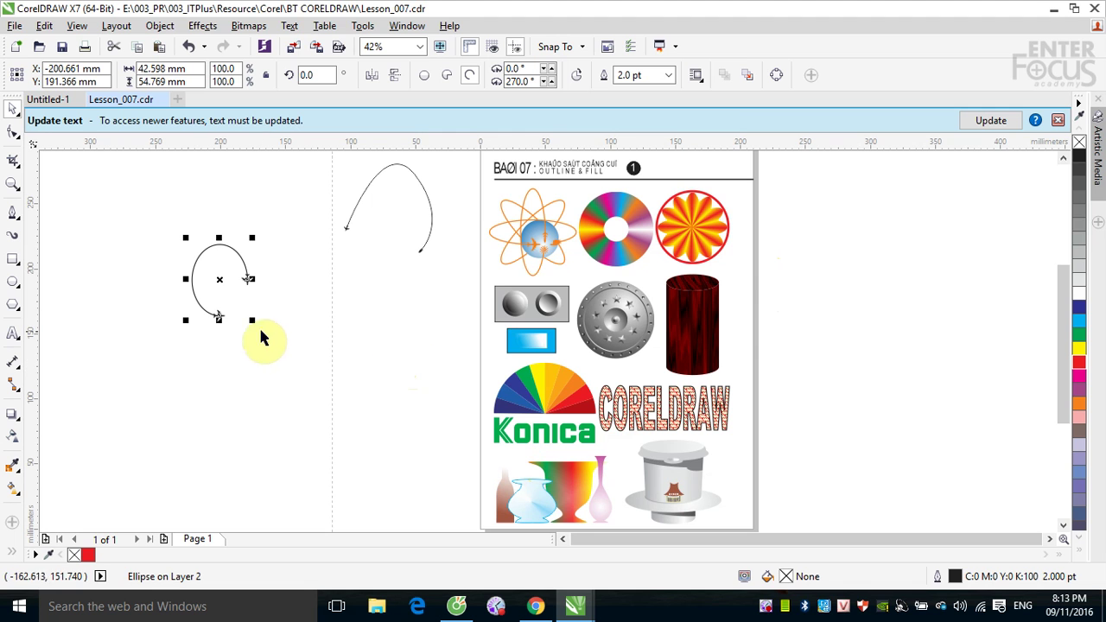
Try the arc as a full ellipse and as a pie, and return it to an arc
{"action": "left_click_drag", "start_coordinate": [160, 234], "coordinate": [309, 373]}
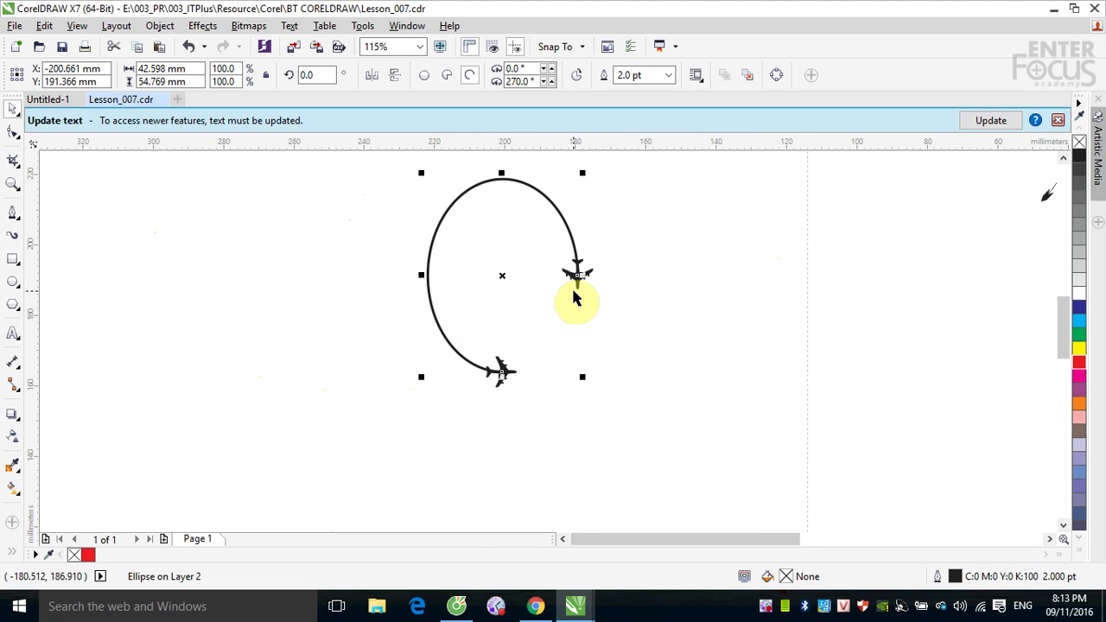
{"action": "left_click", "coordinate": [425, 76]}
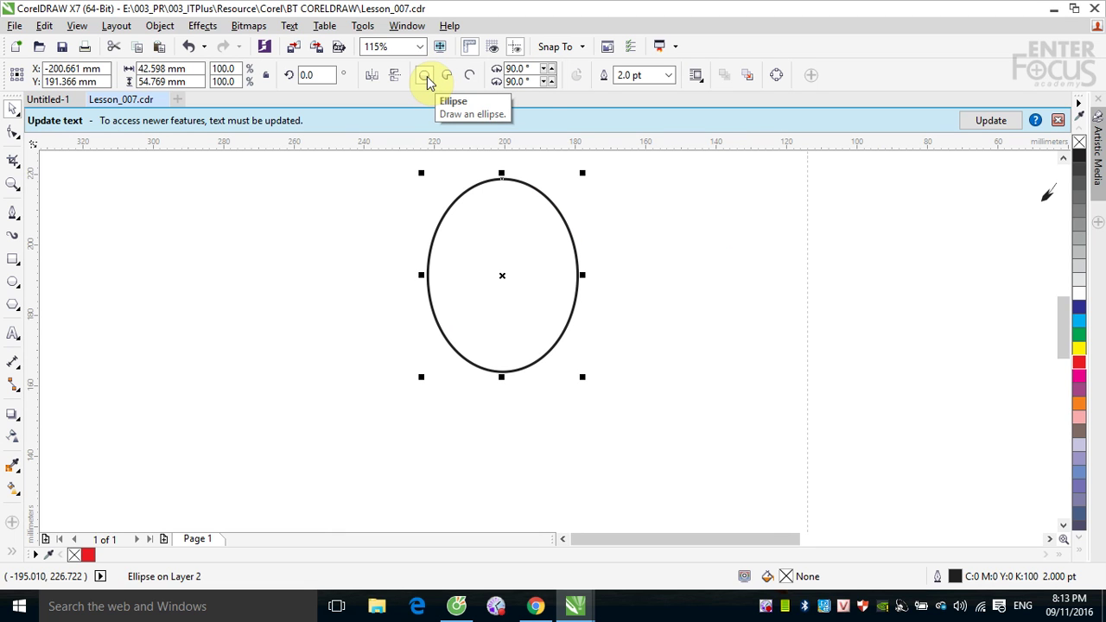
{"action": "left_click", "coordinate": [448, 76]}
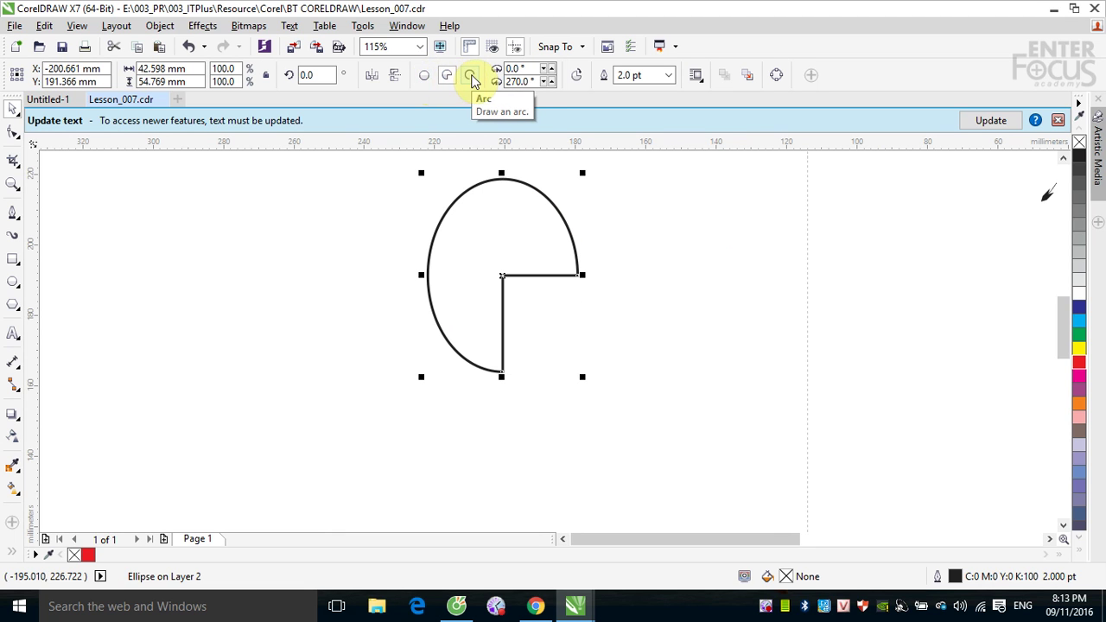
{"action": "left_click", "coordinate": [471, 78]}
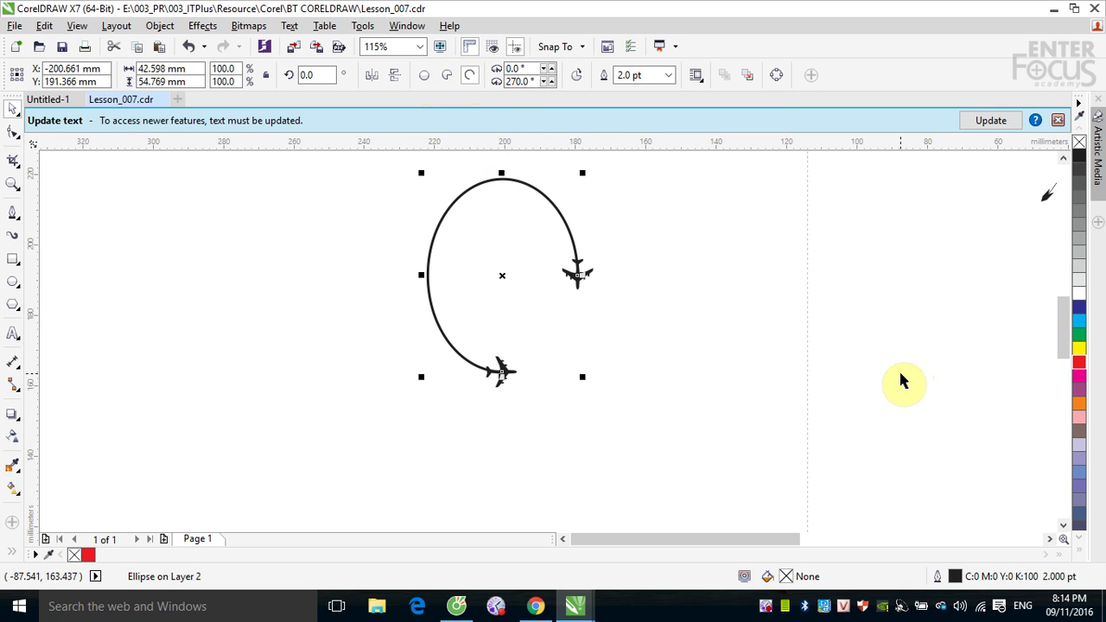
Draw a tall ellipse about 25 mm wide and 80 mm high between the open curve and the page
{"action": "scroll", "coordinate": [905, 390], "scroll_direction": "down", "scroll_amount": 5}
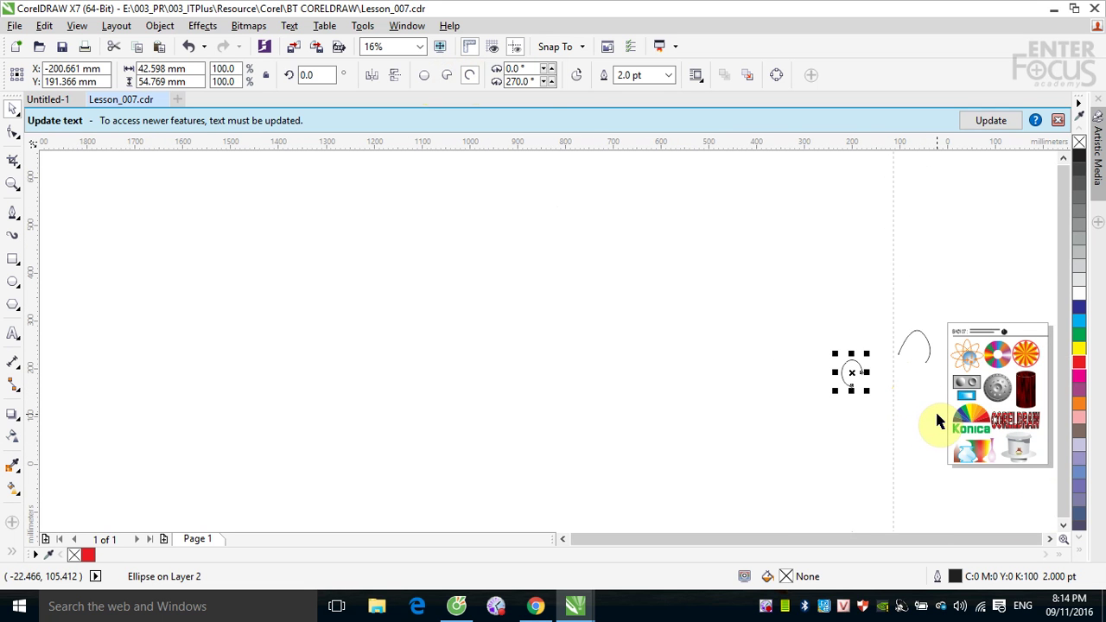
{"action": "scroll", "coordinate": [930, 323], "scroll_direction": "up", "scroll_amount": 4}
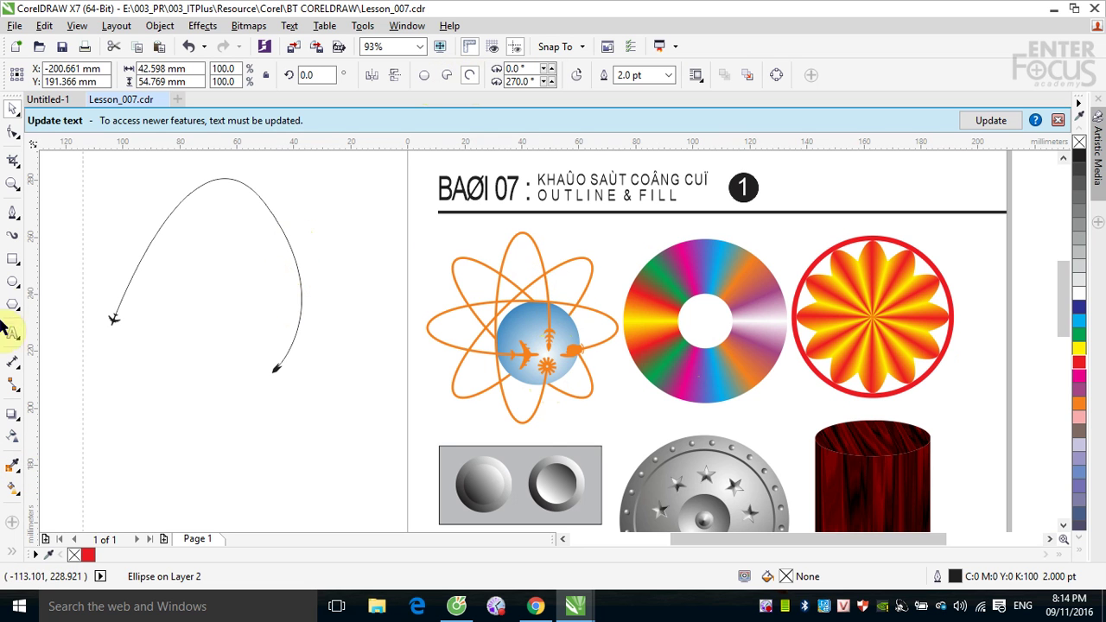
{"action": "left_click", "coordinate": [13, 281]}
{"action": "left_click_drag", "start_coordinate": [311, 229], "coordinate": [383, 457]}
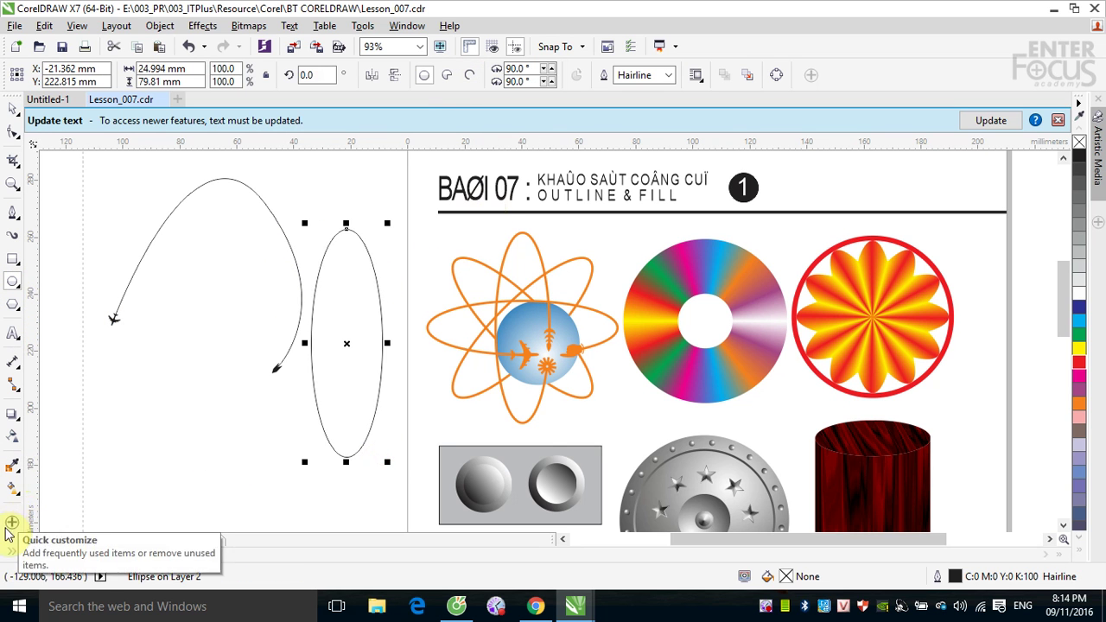
Browse the end arrowheads for the tall ellipse in the Outline Pen settings, cancel the dialog and deselect the ellipse
{"action": "left_click", "coordinate": [12, 557]}
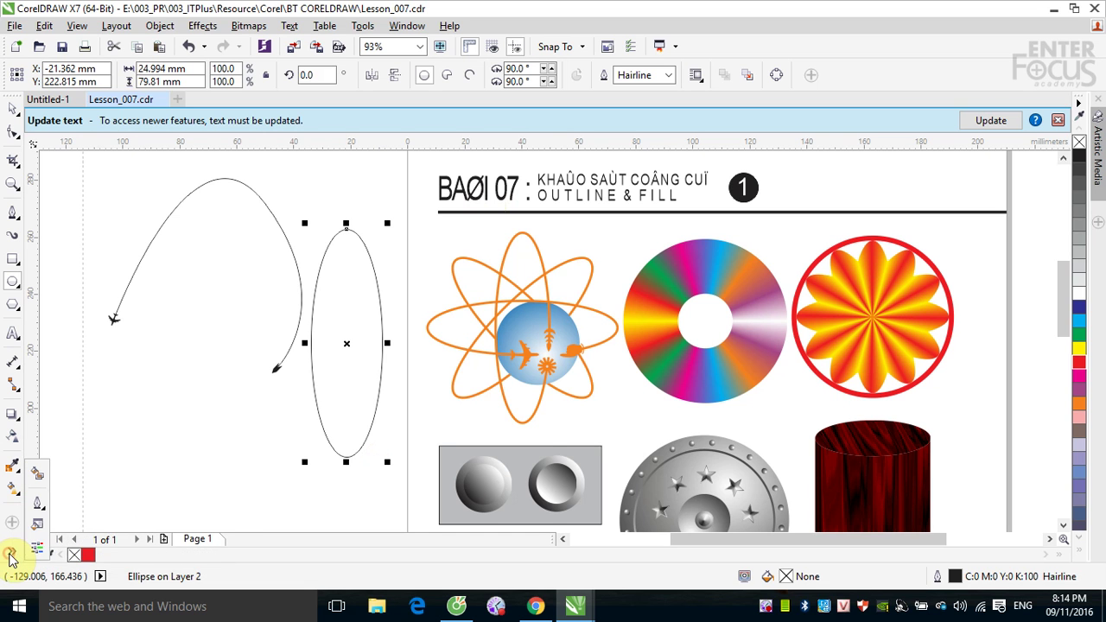
{"action": "left_click", "coordinate": [37, 505]}
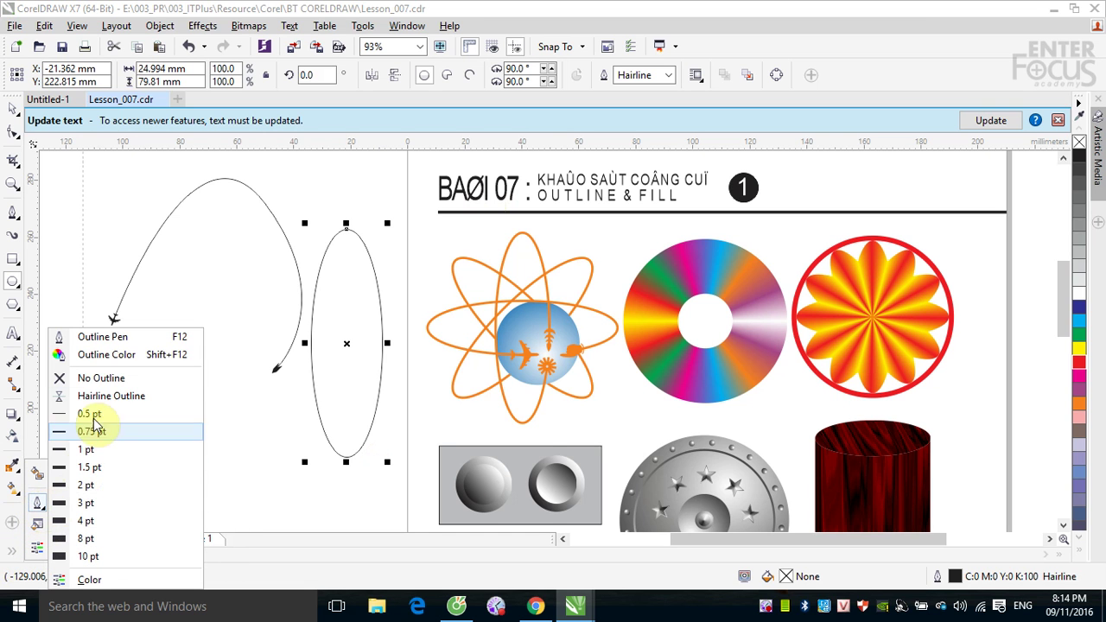
{"action": "left_click", "coordinate": [104, 340]}
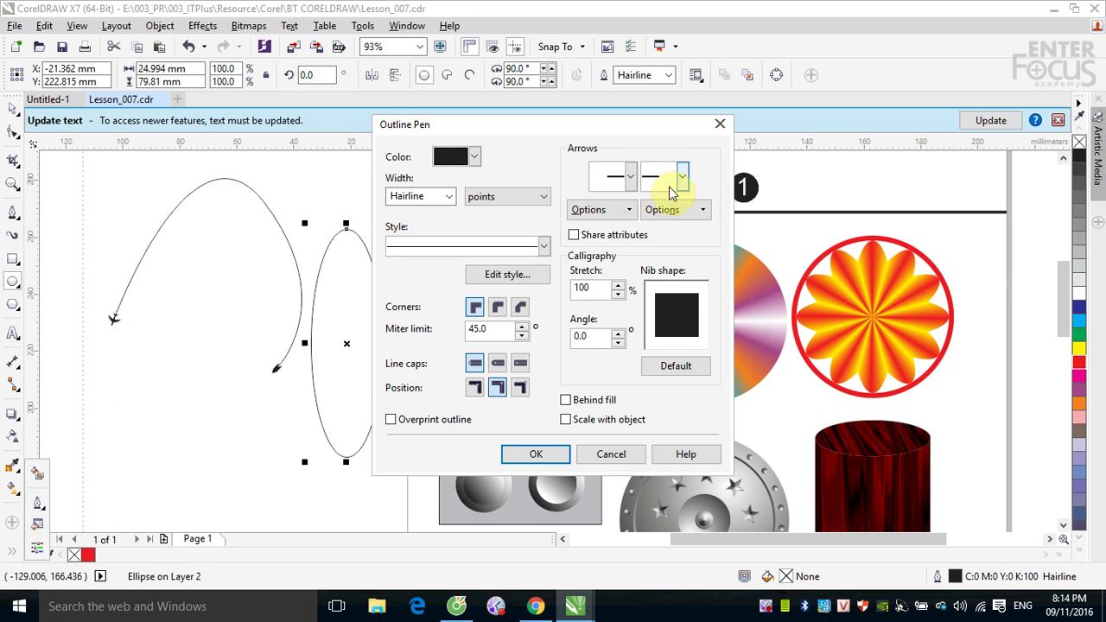
{"action": "left_click", "coordinate": [684, 178]}
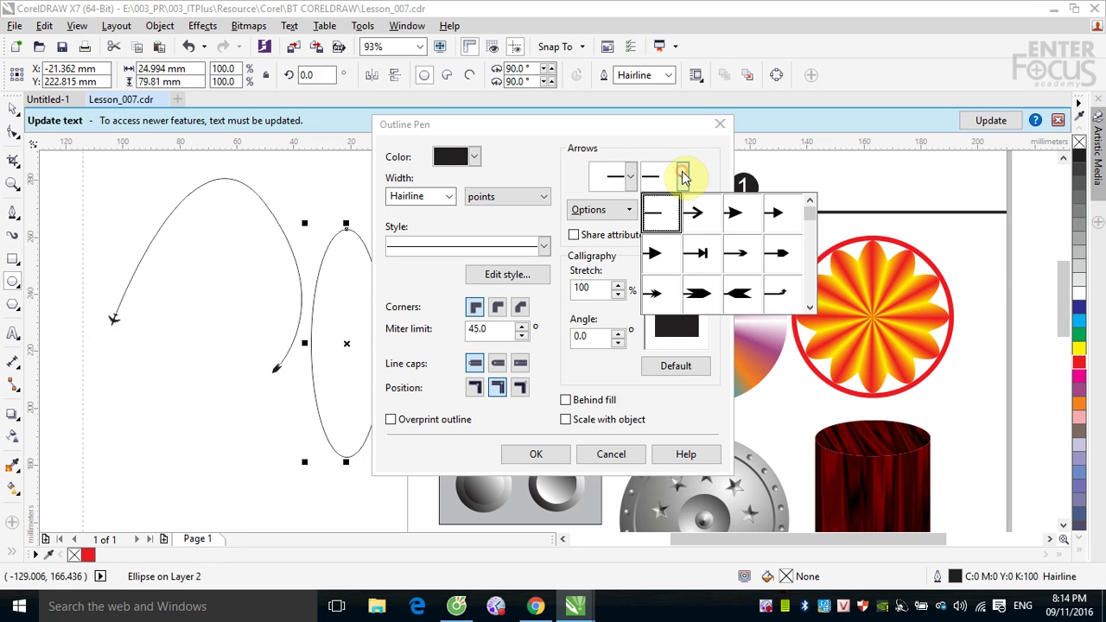
{"action": "left_click_drag", "start_coordinate": [808, 212], "coordinate": [779, 242]}
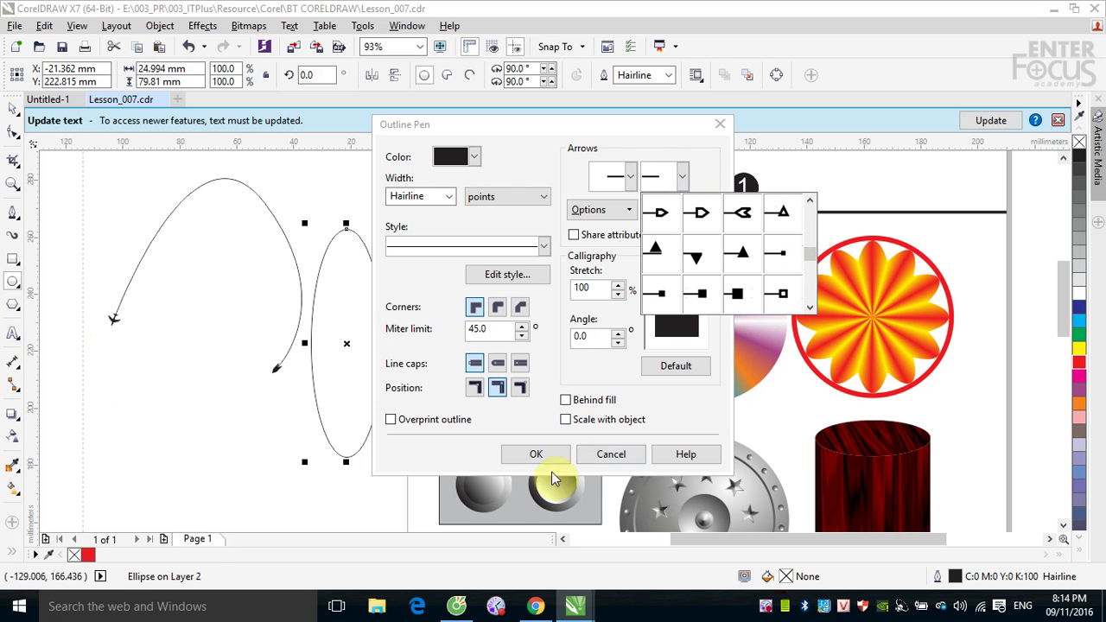
{"action": "left_click", "coordinate": [611, 454]}
{"action": "left_click", "coordinate": [609, 453]}
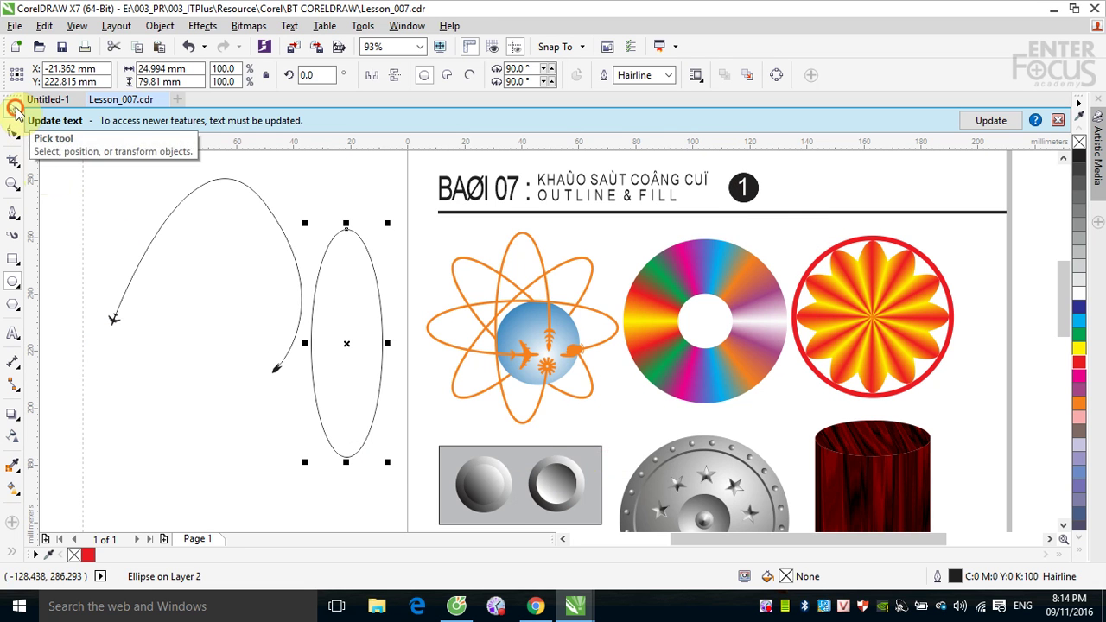
{"action": "left_click", "coordinate": [124, 198]}
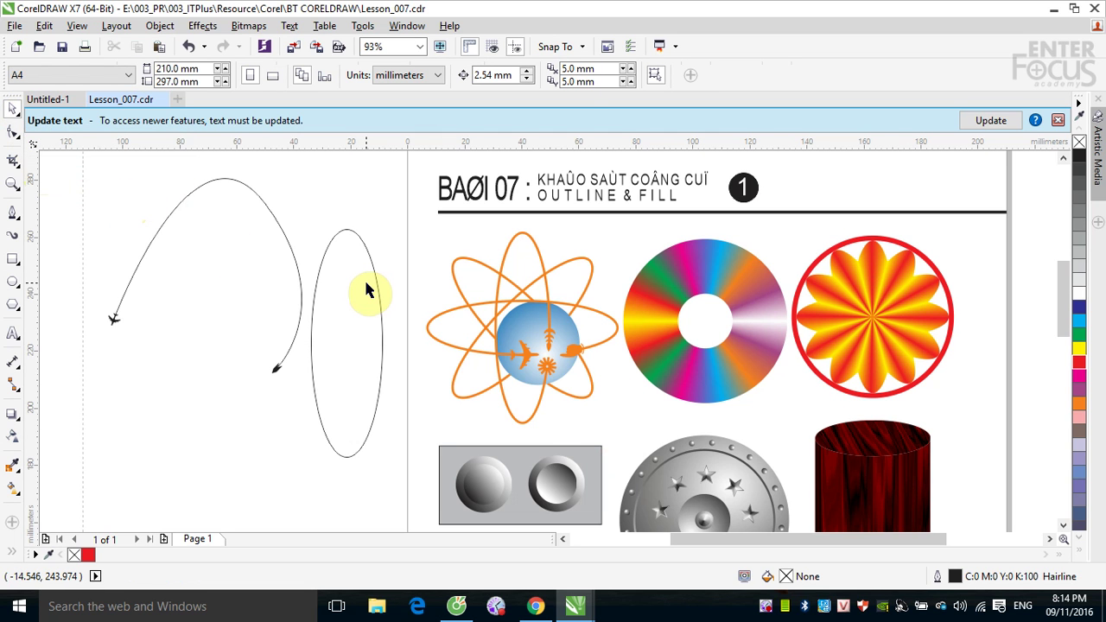